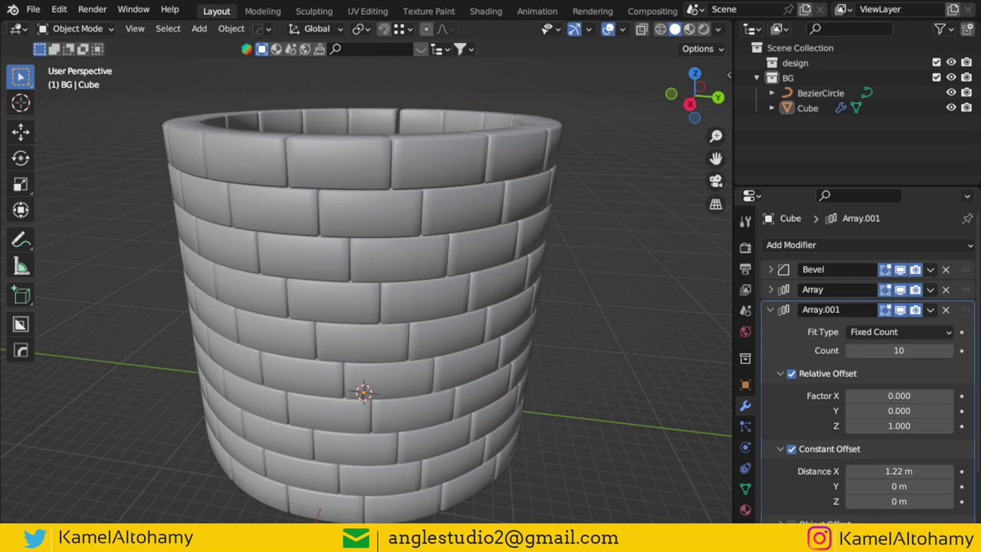
Raise the brick tower's Array.001 count to 19 rows.
click(771, 310)
click(514, 288)
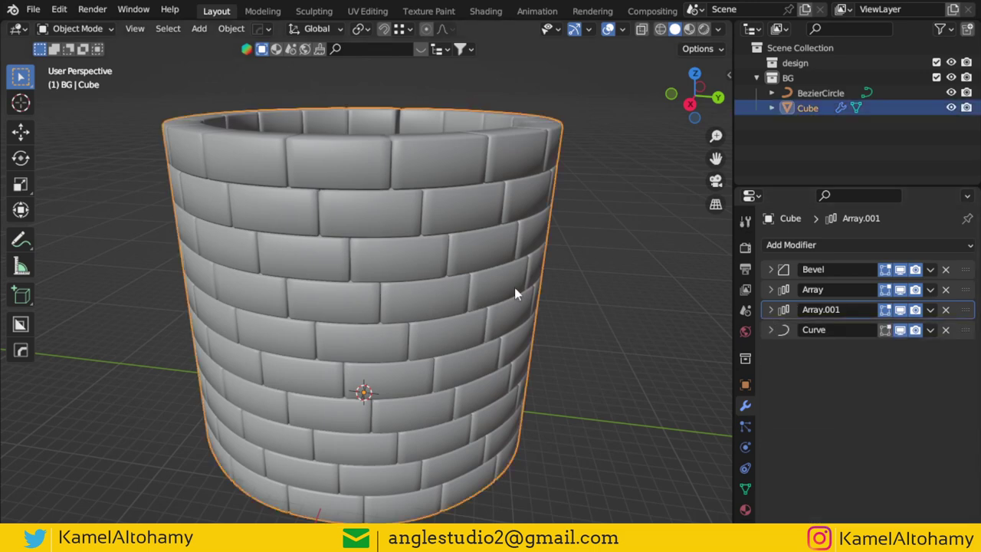
scroll(703, 324, down, 3)
click(770, 310)
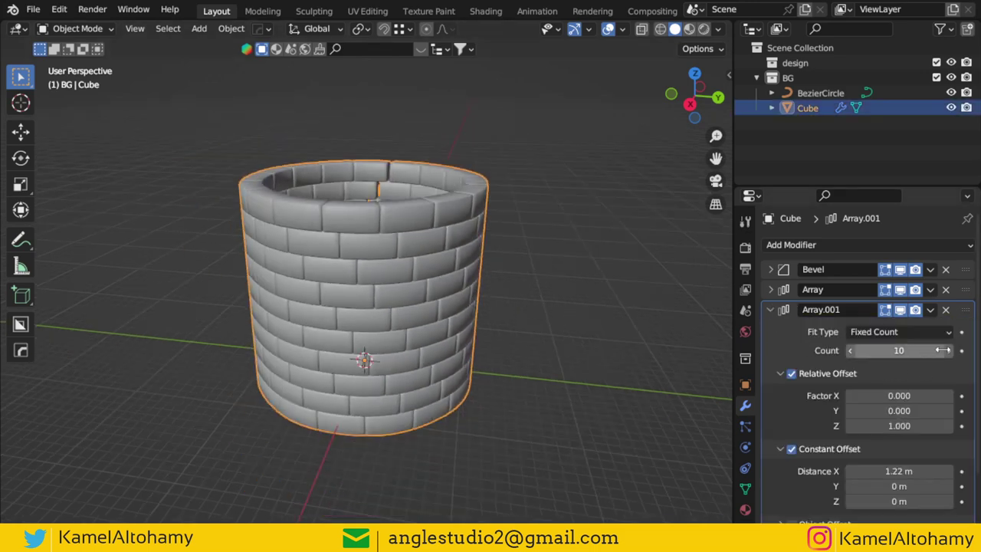
drag(942, 350, 958, 350)
scroll(474, 358, down, 3)
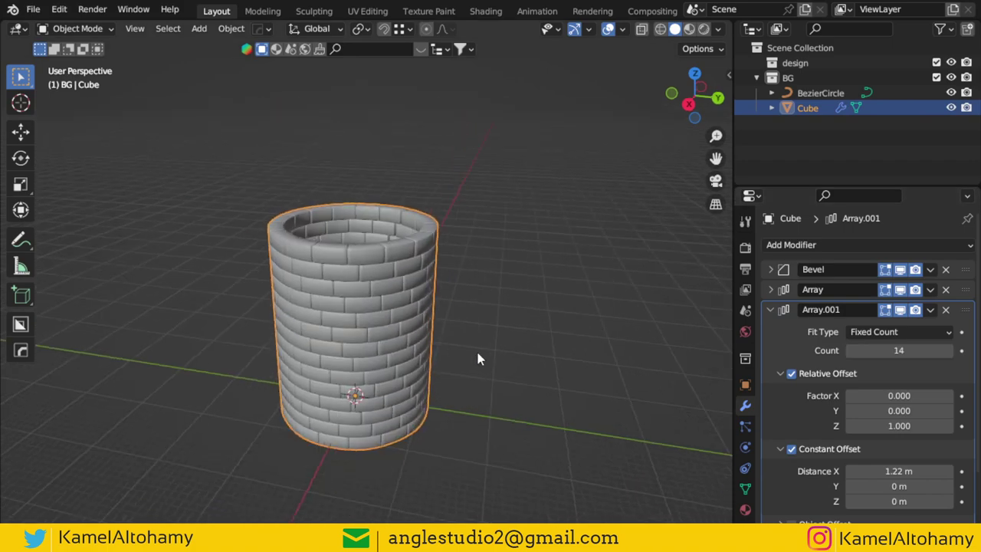
middle_drag(476, 358, 521, 364)
drag(950, 362, 958, 353)
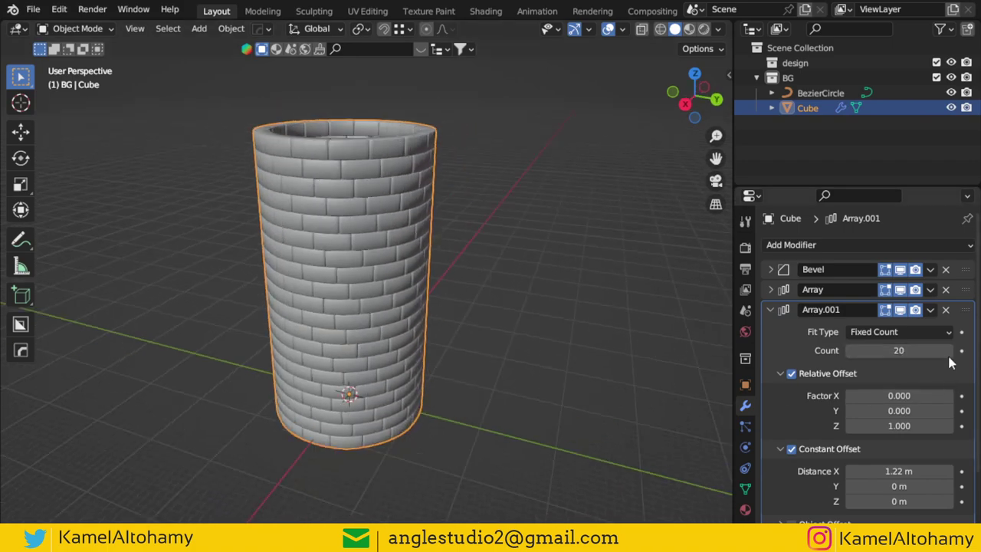
key(ctrl+z)
drag(898, 350, 913, 350)
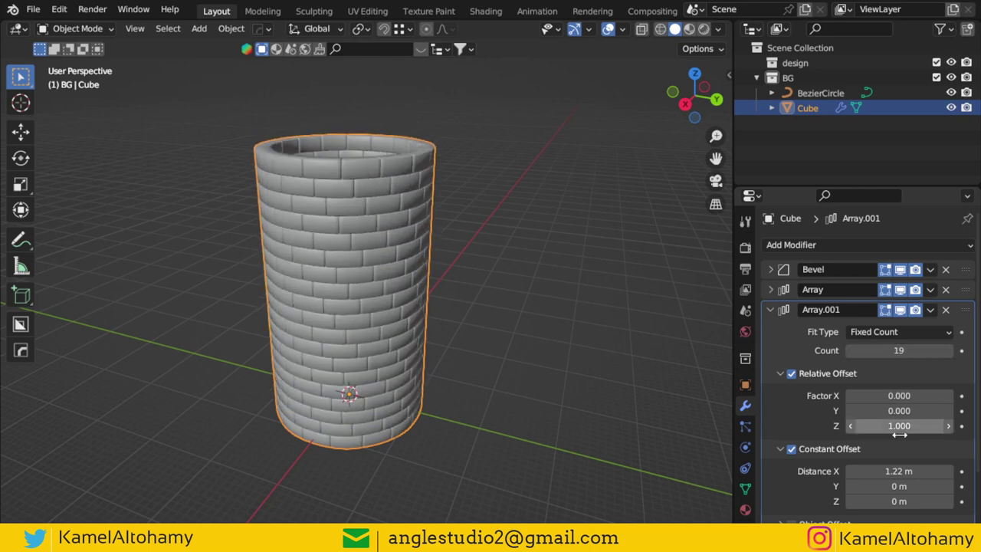
Widen the brick spacing to 1.27 m and select the BezierCircle curve.
mouse_move(898, 471)
mouse_down()
mouse_move(909, 472)
mouse_move(889, 471)
mouse_up()
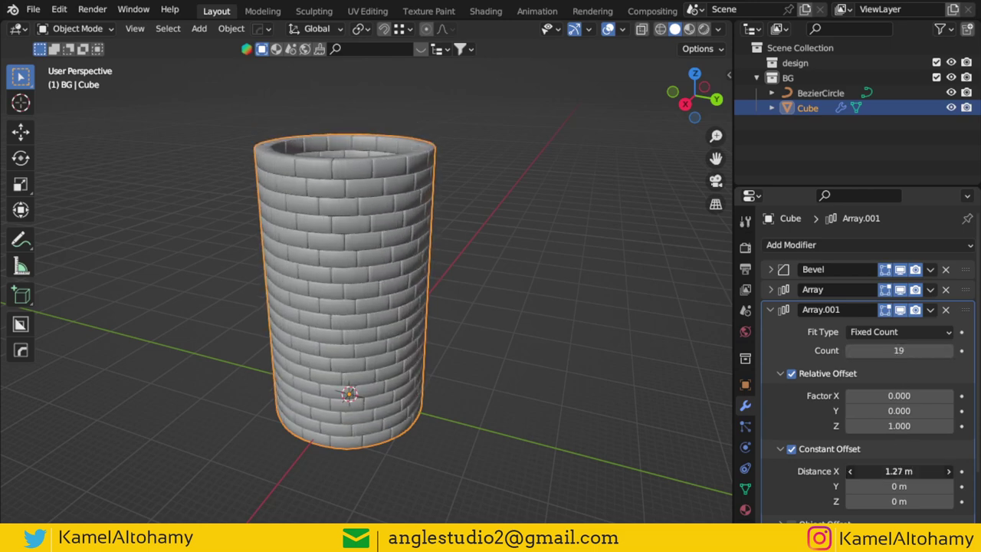
click(772, 310)
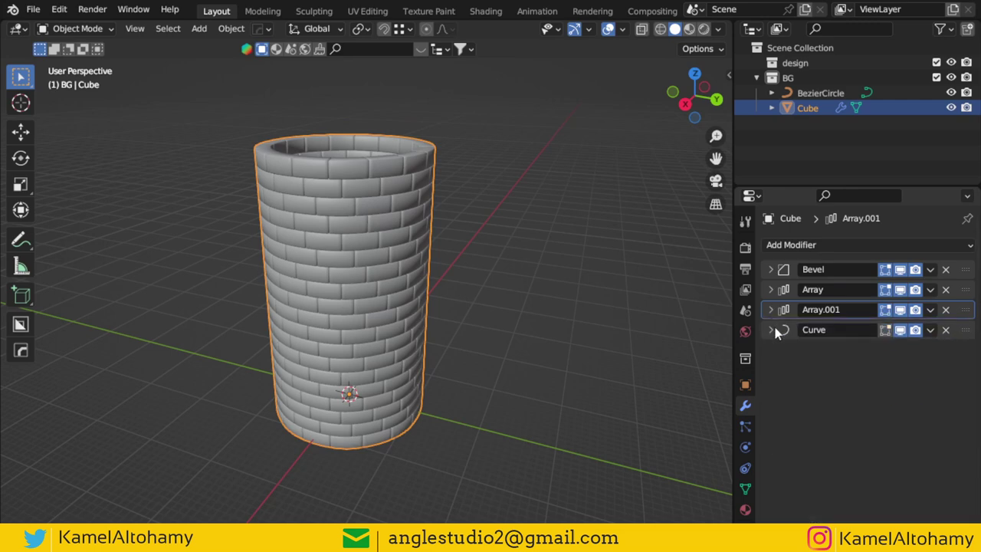
click(816, 93)
Tilt the Bezier circle's points to taper the tower into a cone.
key(Tab)
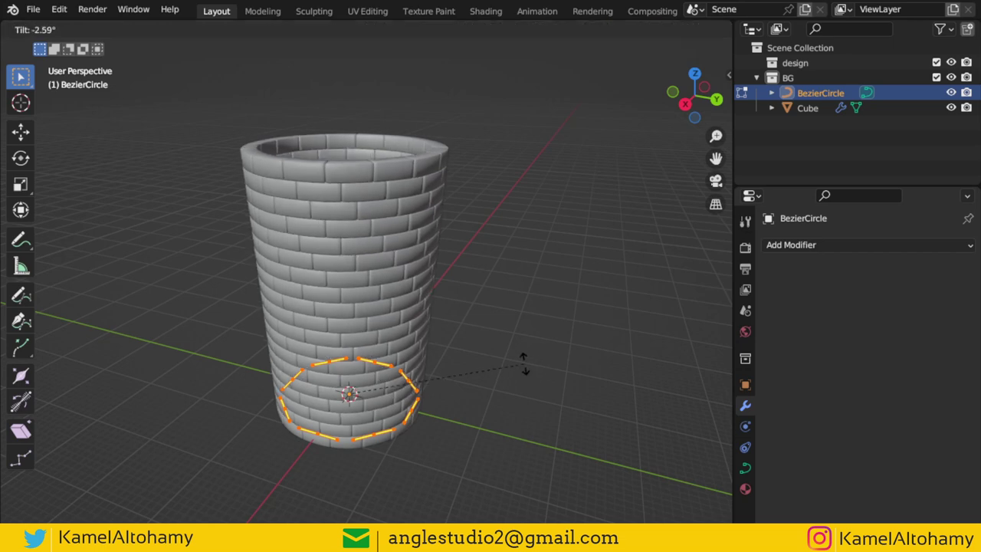
click(545, 409)
key(Tab)
scroll(400, 295, up, 4)
scroll(399, 294, down, 2)
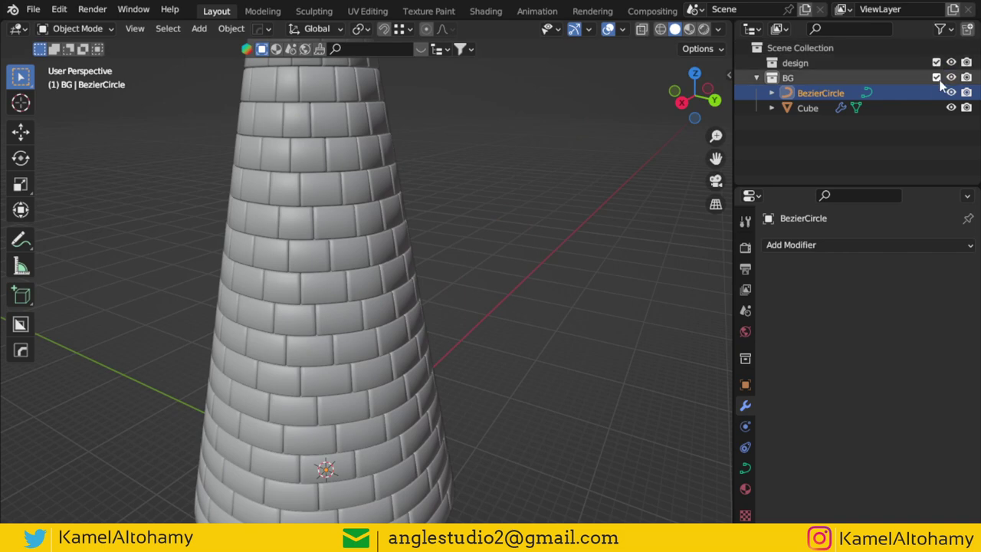
Hide the BG collection and make the design collection active.
click(936, 78)
click(819, 61)
scroll(439, 271, down, 1)
Add a cube in the design collection and stretch it along X into a brick.
key(shift+a)
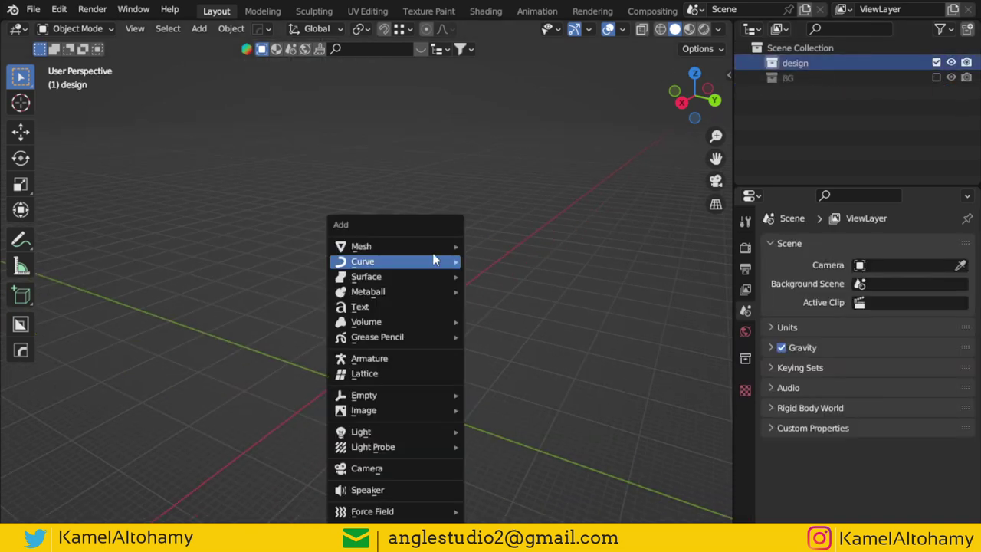
click(515, 275)
scroll(401, 349, up, 1)
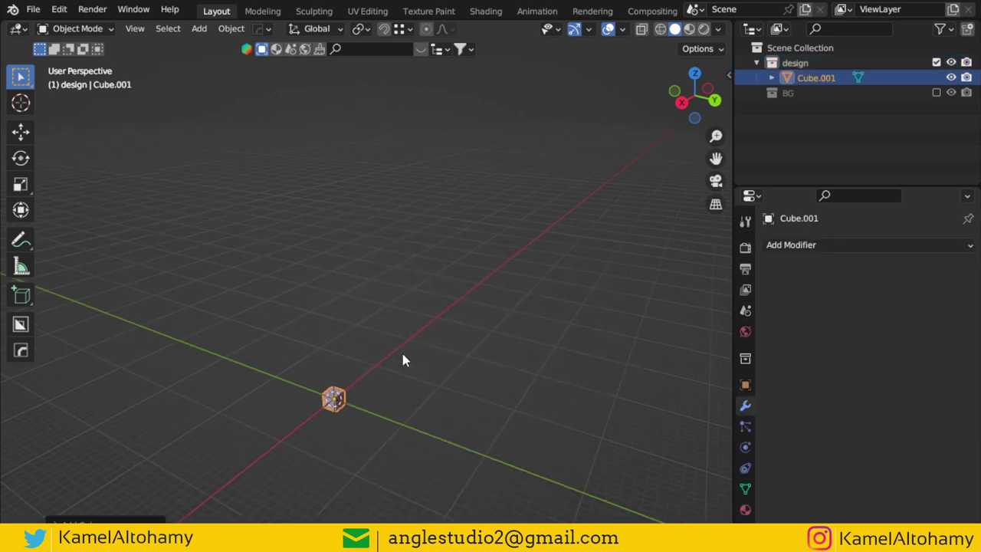
key(Tab)
key(KP_5)
key(KP_7)
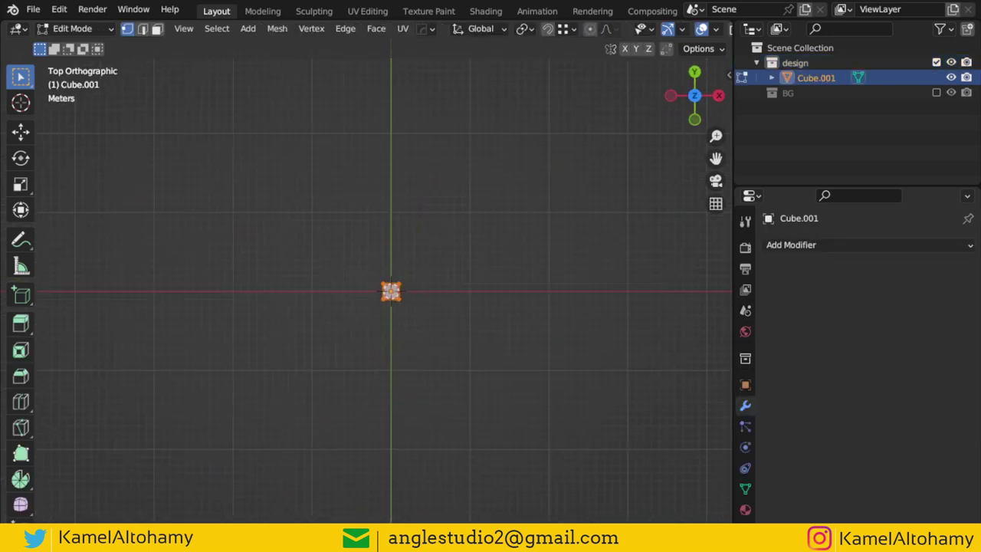
key(s)
key(x)
click(418, 322)
scroll(428, 321, up, 2)
key(Tab)
middle_drag(468, 321, 386, 227)
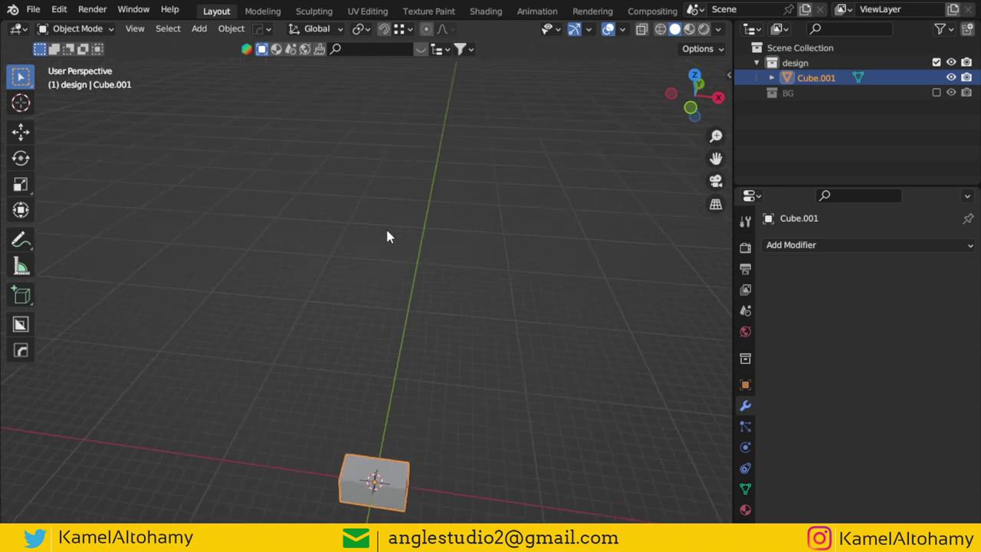
Give the brick a 0.1 m Bevel modifier.
click(924, 244)
click(690, 300)
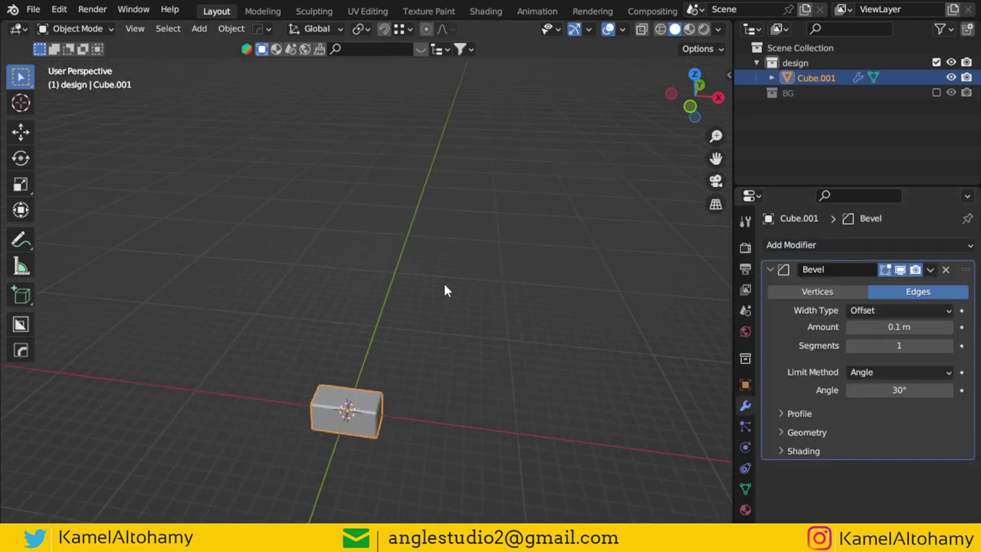
shift+middle_drag(443, 281, 443, 278)
key(shift+a)
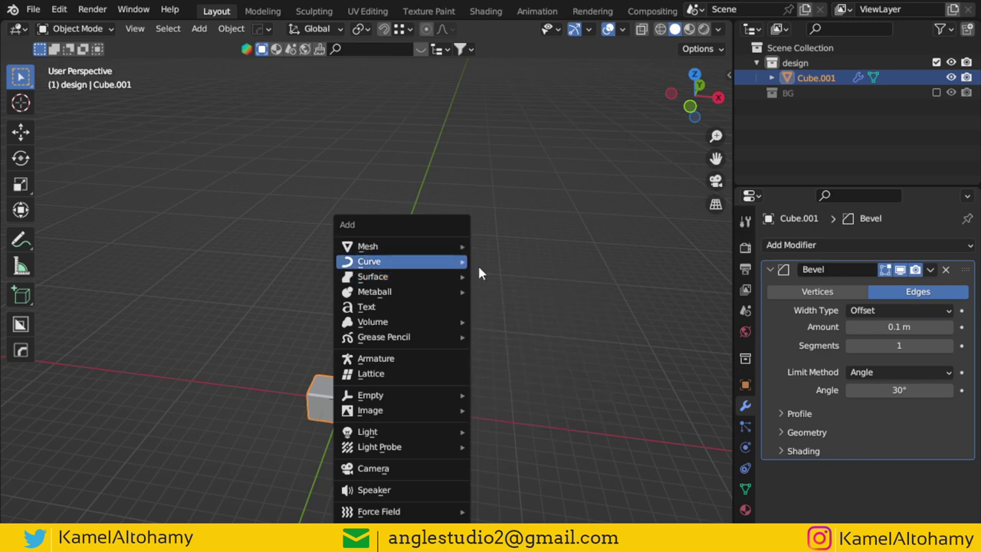
Add a Bezier circle at the brick and scale its points up by 8 in Edit Mode.
click(512, 277)
key(Tab)
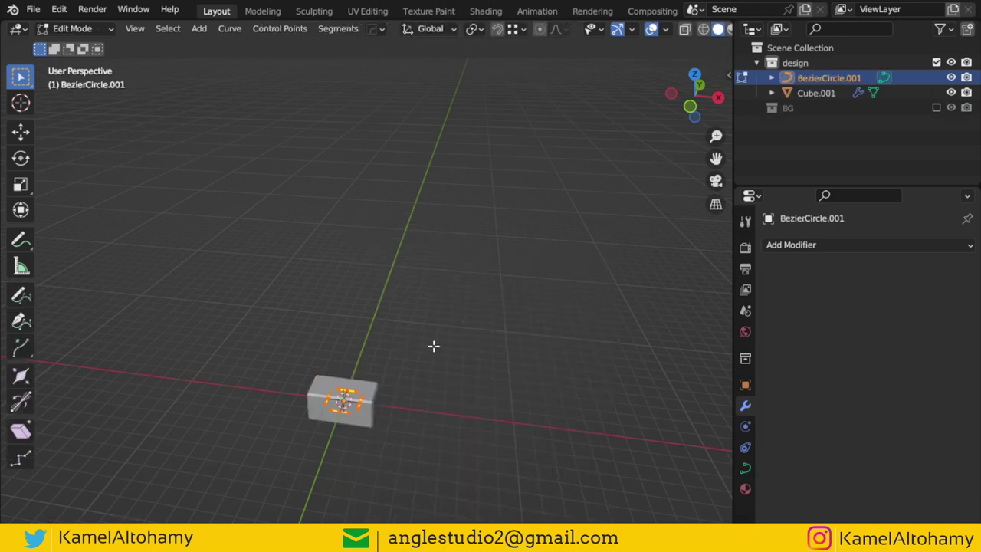
text(s)
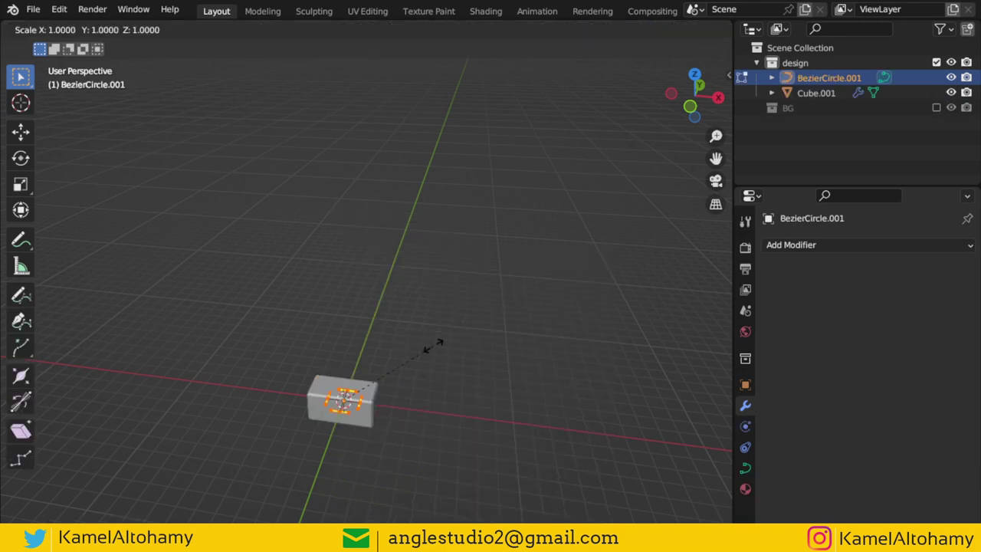
text(7)
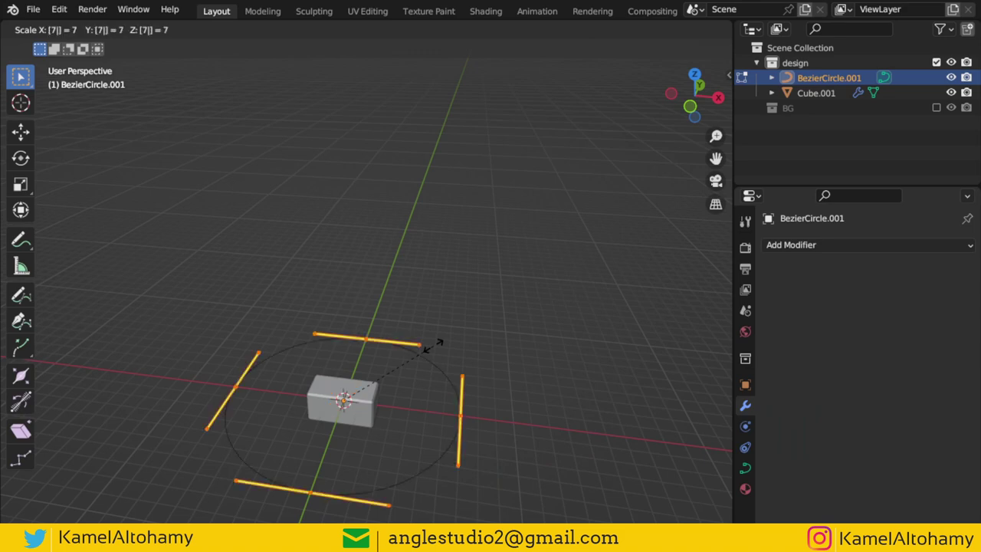
key(BackSpace)
text(8)
key(Return)
key(Tab)
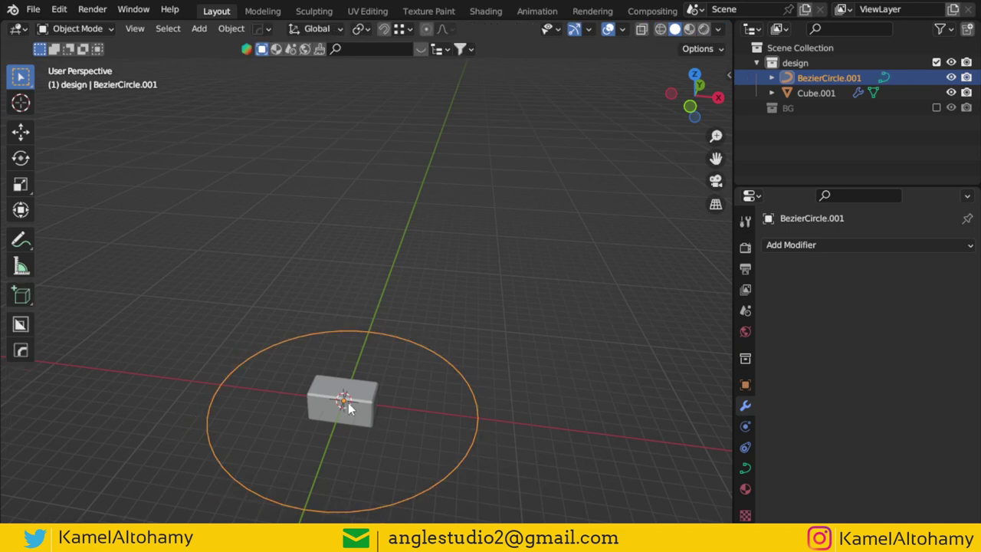
click(349, 408)
Add an Array modifier to the brick making a row of three bricks.
click(769, 270)
click(786, 245)
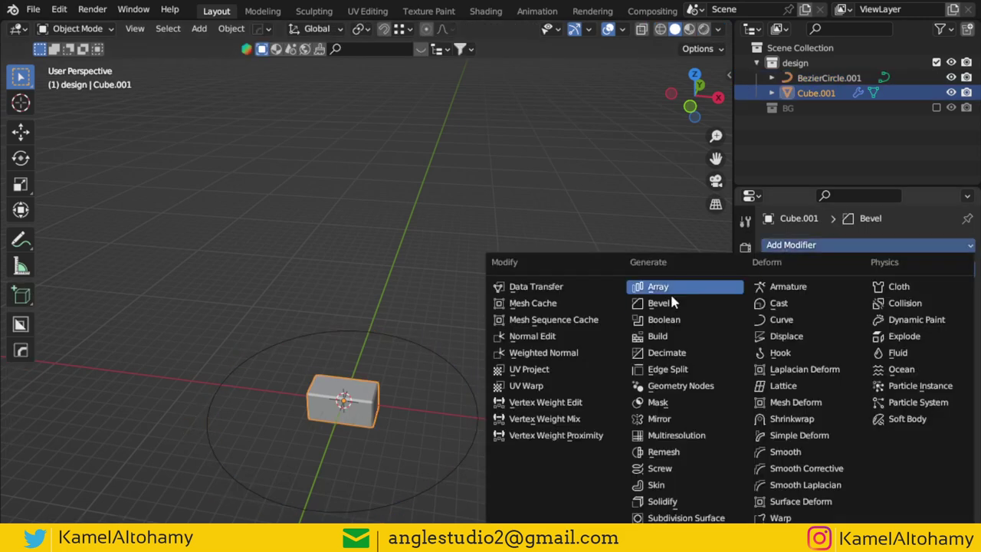
click(666, 286)
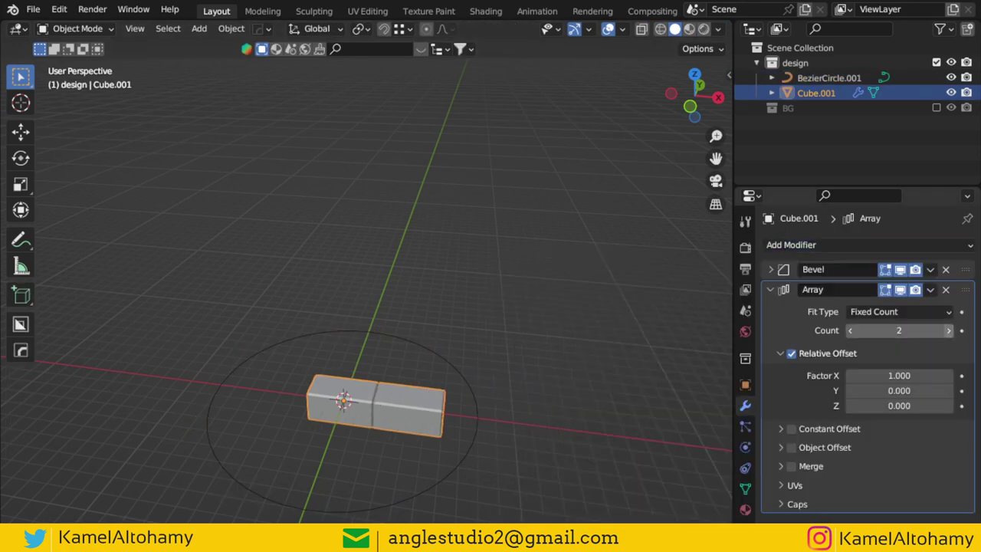
drag(900, 331, 951, 331)
click(770, 290)
Add a Curve modifier bending the brick row along BezierCircle.001.
click(790, 245)
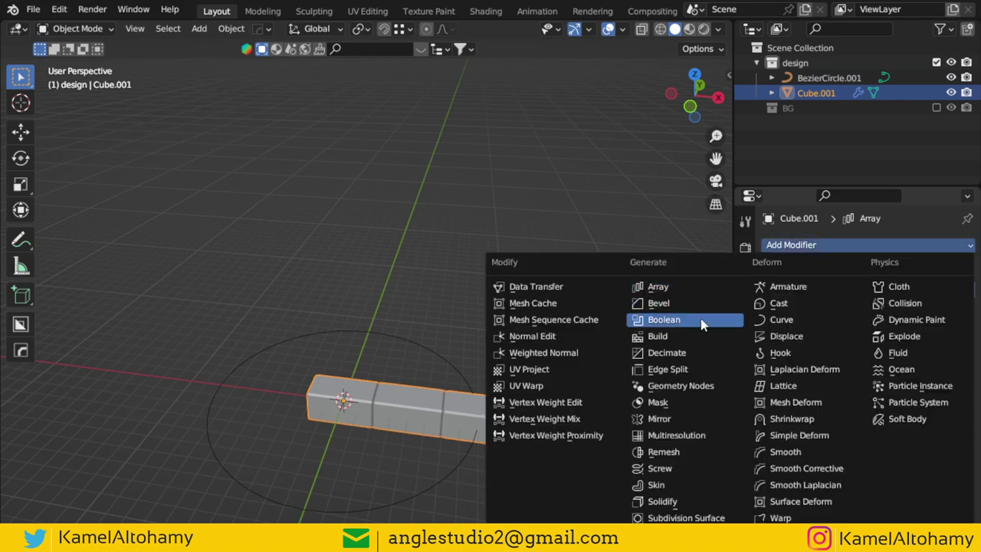
click(782, 319)
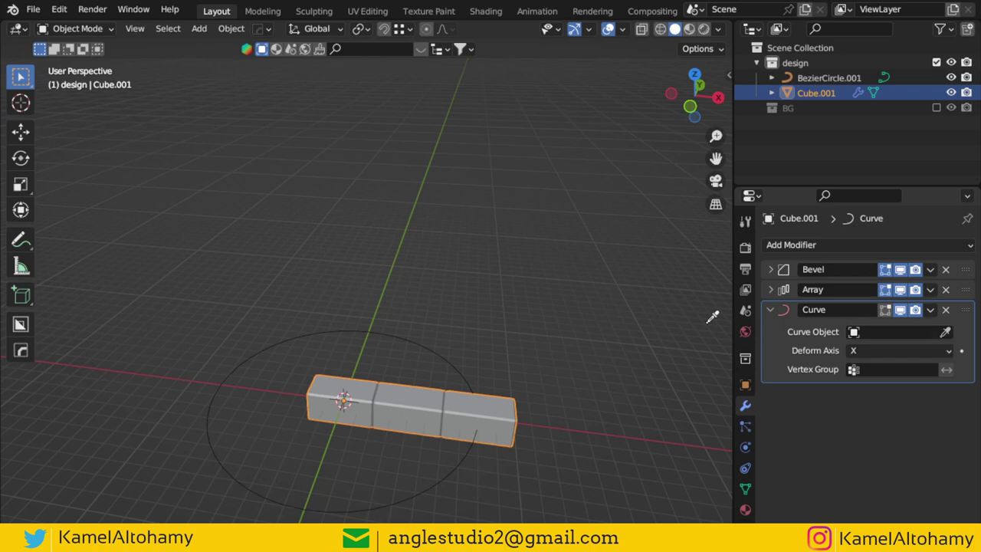
click(414, 328)
mouse_move(410, 368)
middle_down()
mouse_move(317, 358)
mouse_move(465, 352)
middle_up()
Set the Array count to 13 to close the ring and scale it slightly along X.
click(770, 289)
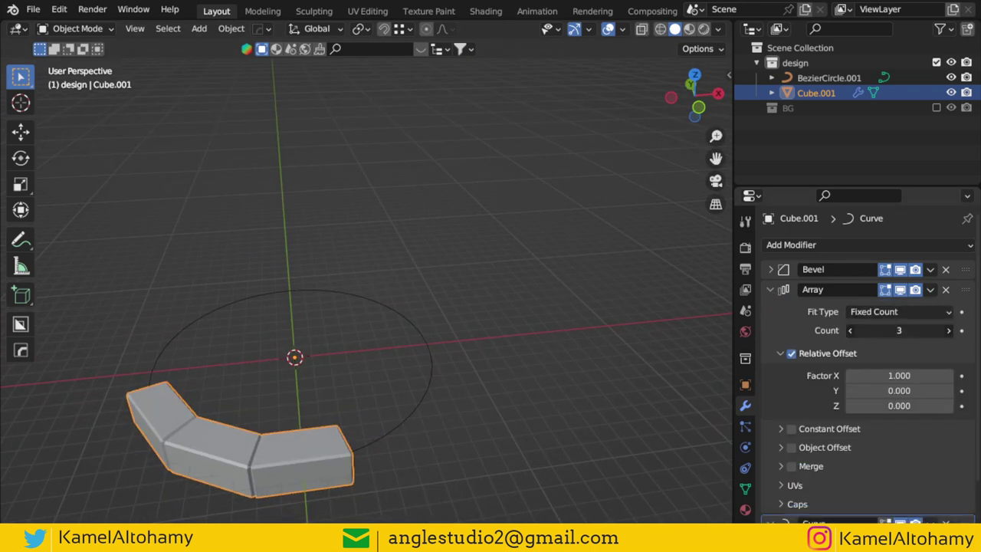
mouse_move(899, 331)
mouse_down()
mouse_move(931, 330)
mouse_move(904, 331)
mouse_up()
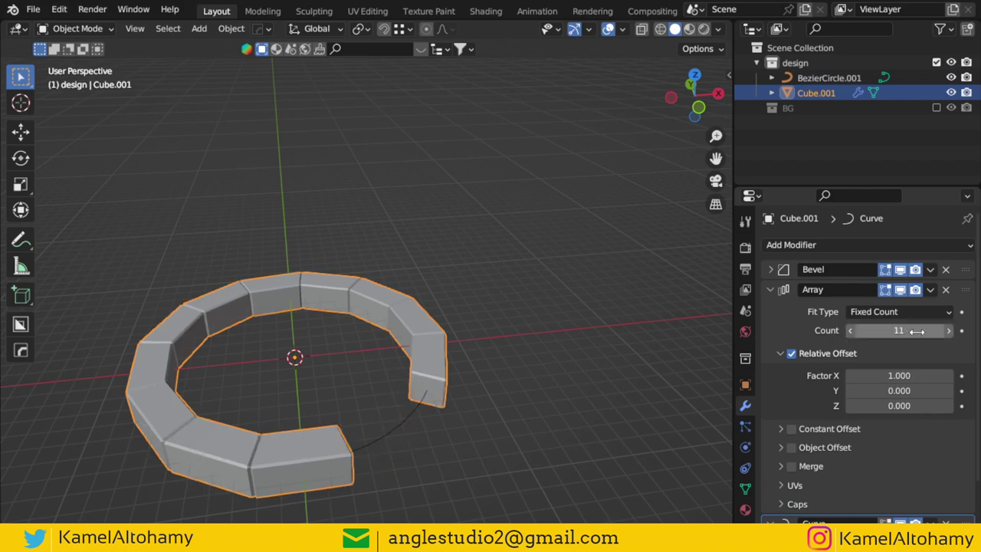
mouse_move(475, 360)
middle_down()
mouse_move(427, 353)
mouse_move(480, 388)
mouse_move(536, 383)
middle_up()
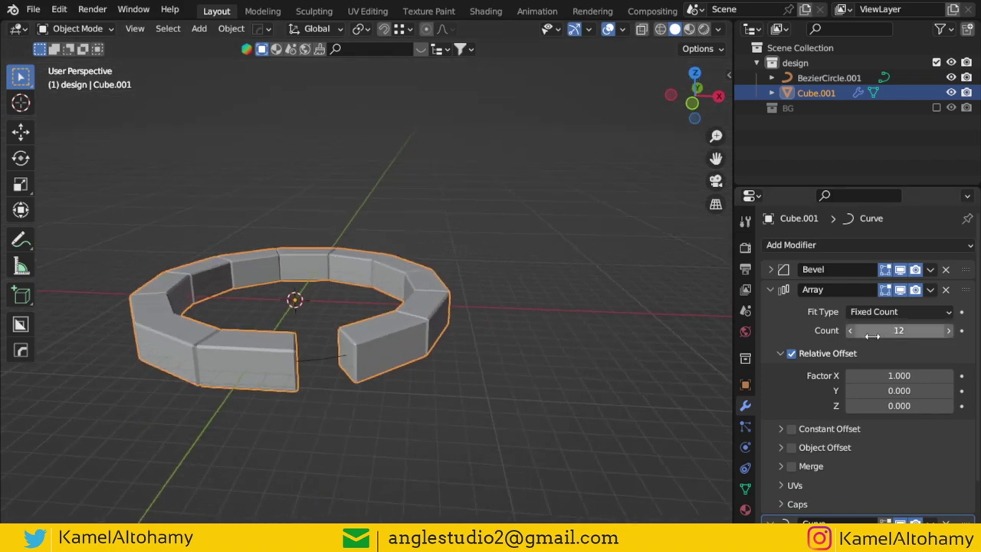
click(949, 330)
key(s)
key(x)
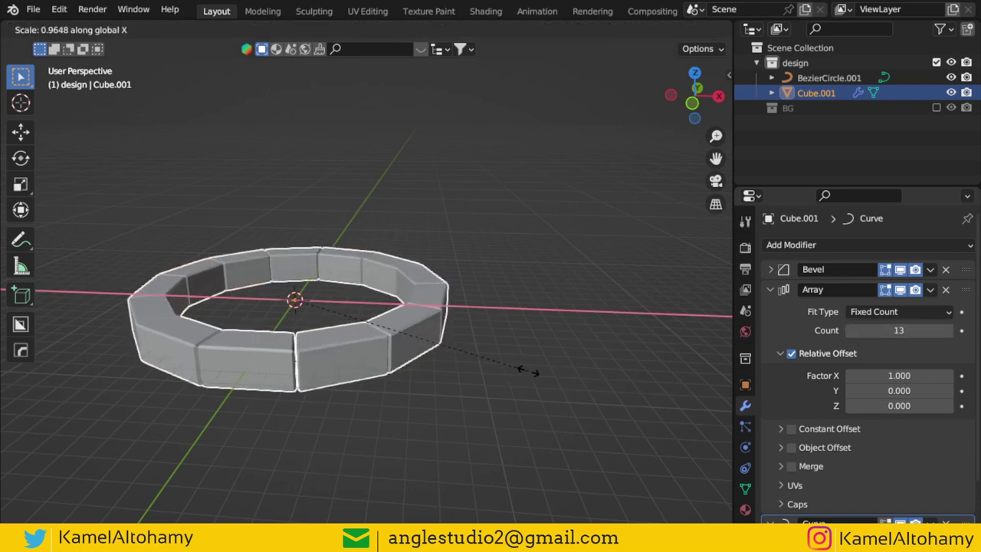
click(533, 372)
middle_drag(466, 339, 451, 359)
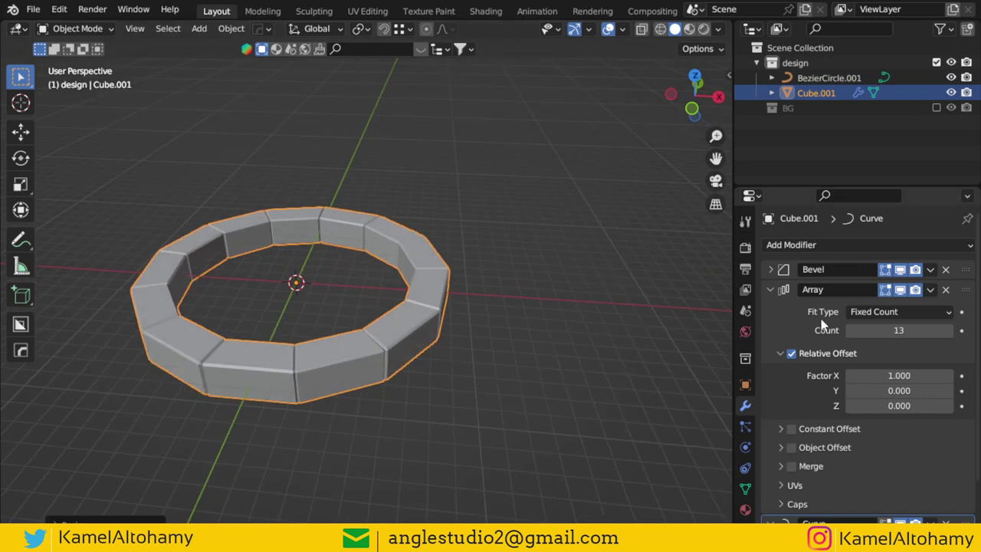
Add a second Array modifier with relative offset X 0, Z 1 and count 12.
click(778, 295)
click(847, 241)
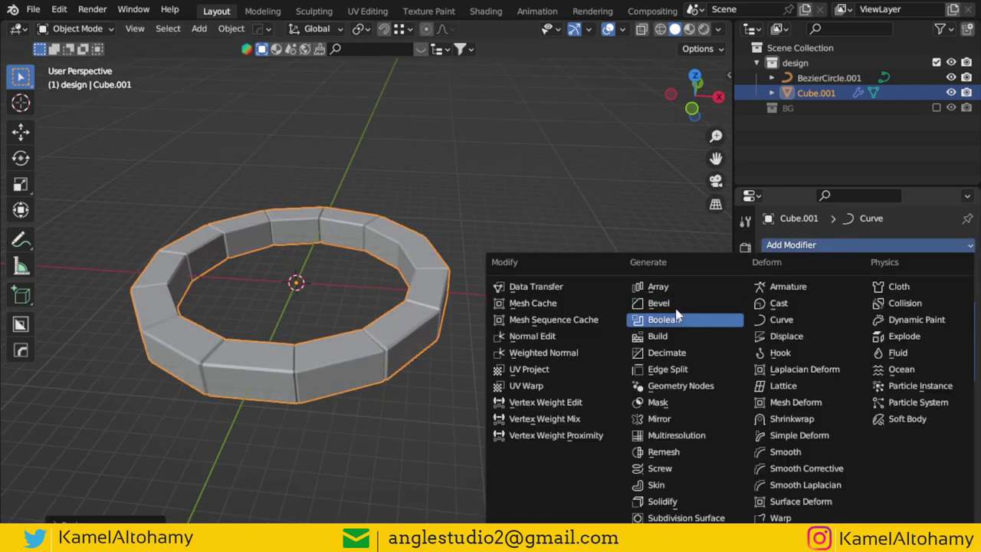
click(664, 288)
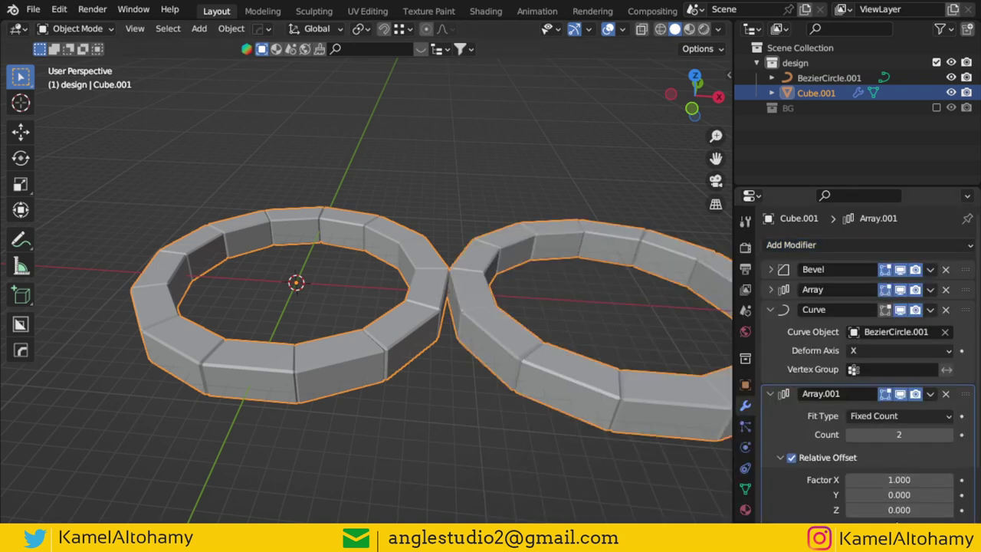
double_click(899, 509)
text(1)
key(Return)
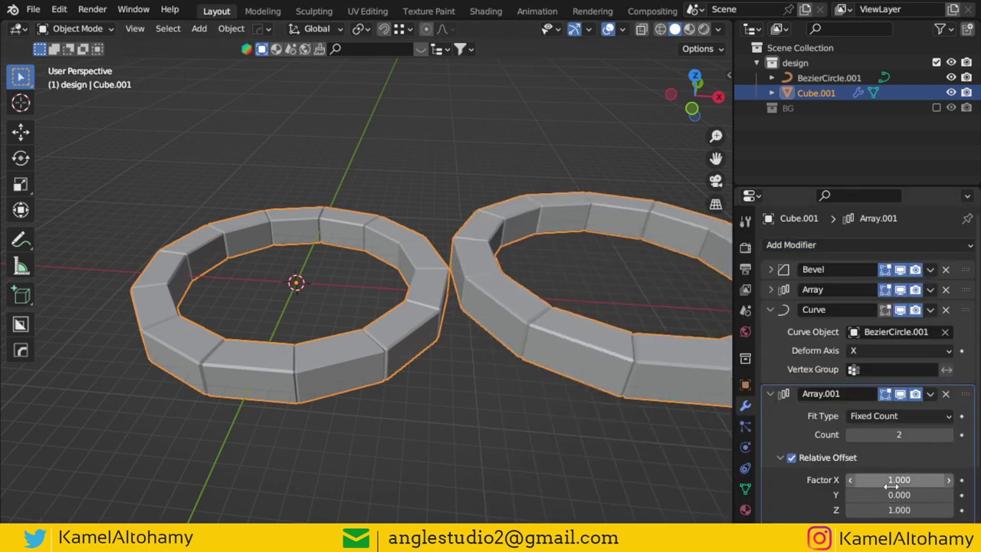
text(0)
key(Return)
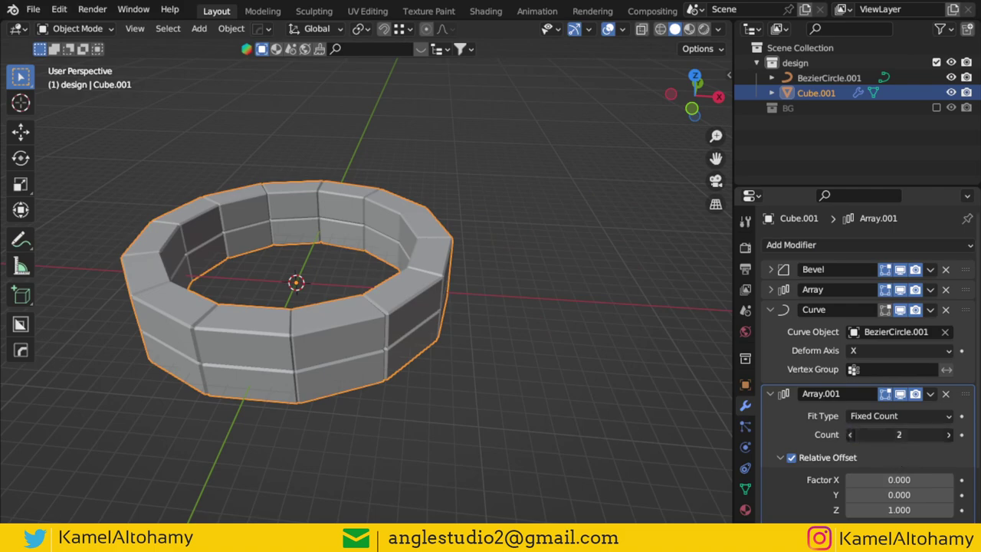
text(12)
key(Return)
Orbit and zoom to inspect the hollow tower from below and above.
scroll(901, 434, down, 2)
scroll(509, 274, down, 1)
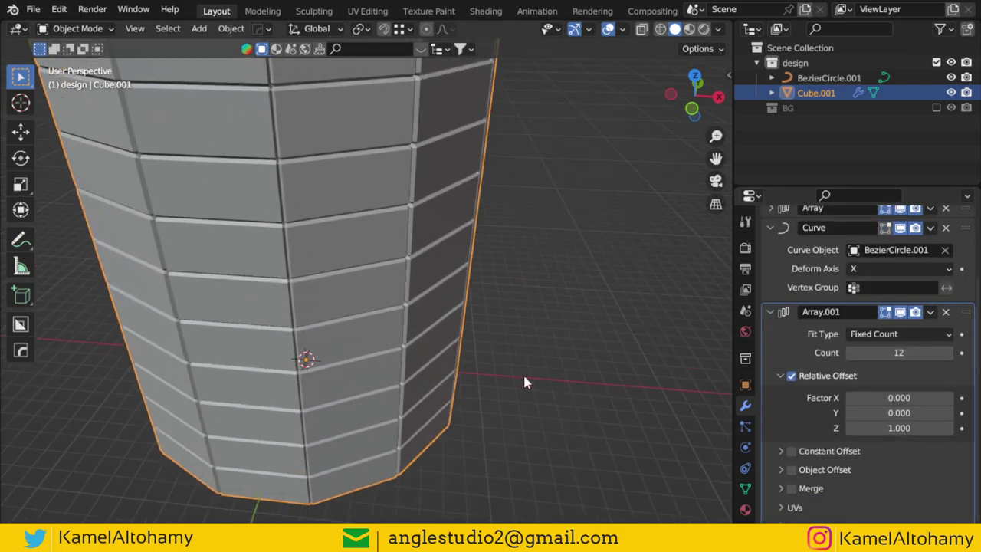
scroll(512, 363, down, 3)
middle_drag(512, 363, 542, 295)
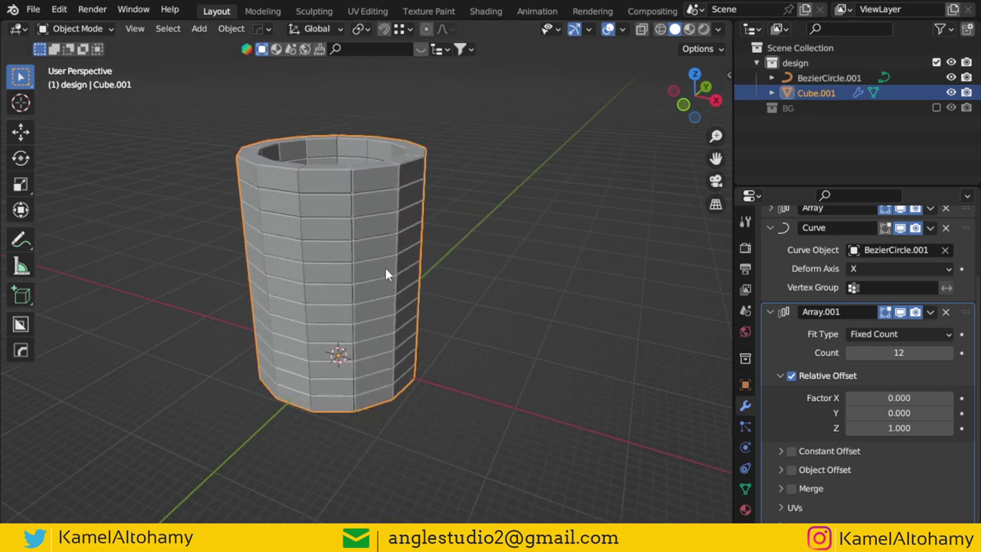
scroll(394, 295, up, 3)
mouse_move(394, 296)
middle_down()
mouse_move(357, 290)
mouse_move(393, 359)
middle_up()
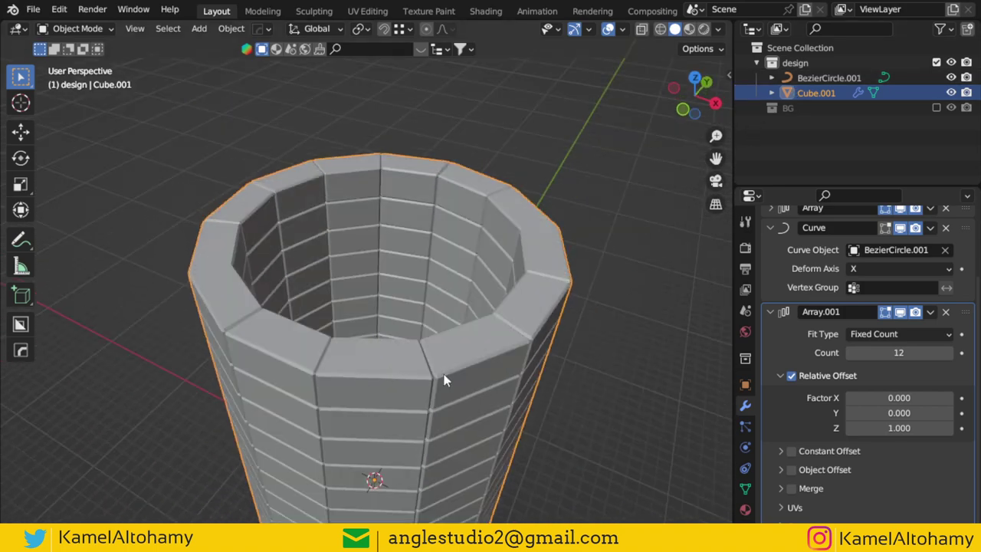
scroll(444, 380, up, 3)
scroll(416, 374, down, 2)
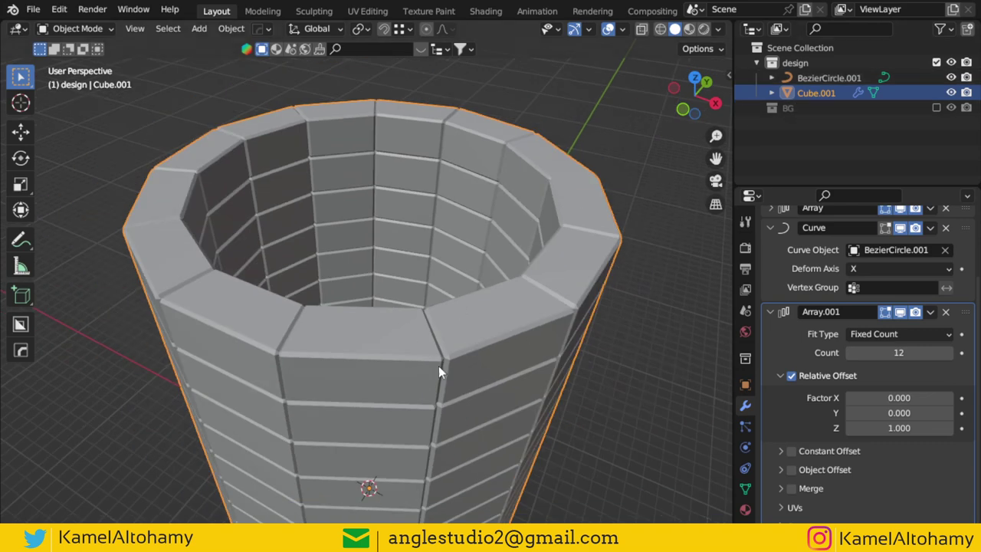
Subdivide the Bezier circle the tower follows to add more points.
click(831, 77)
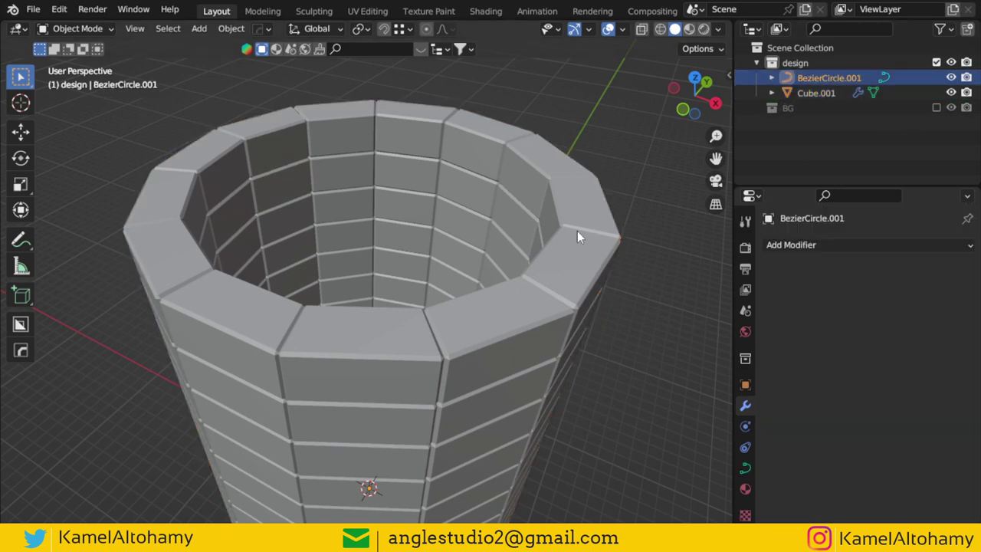
key(Tab)
scroll(486, 320, down, 2)
right_click(486, 320)
click(431, 146)
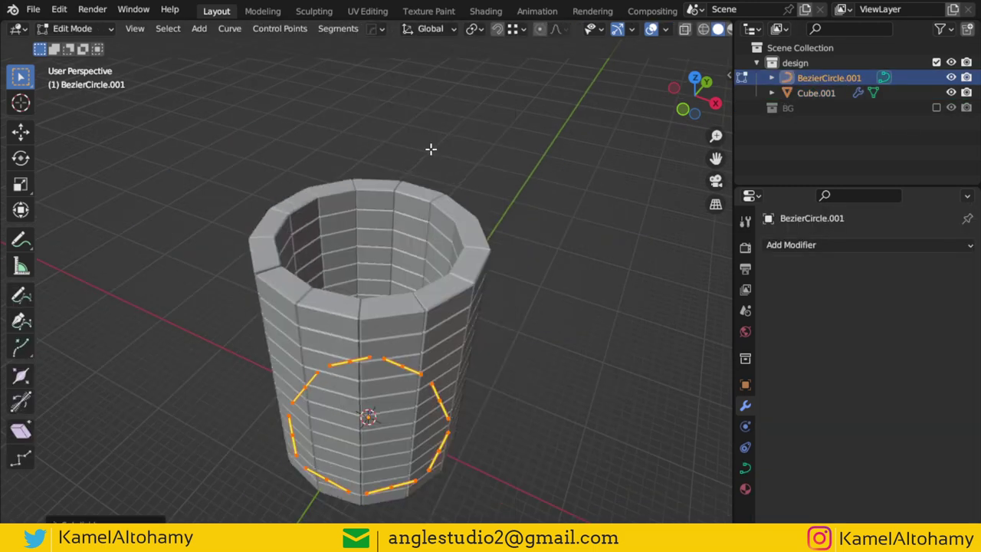
Add loop cuts across the brick face to give each brick extra segments.
ctrl+click(815, 93)
key(Tab)
key(Tab)
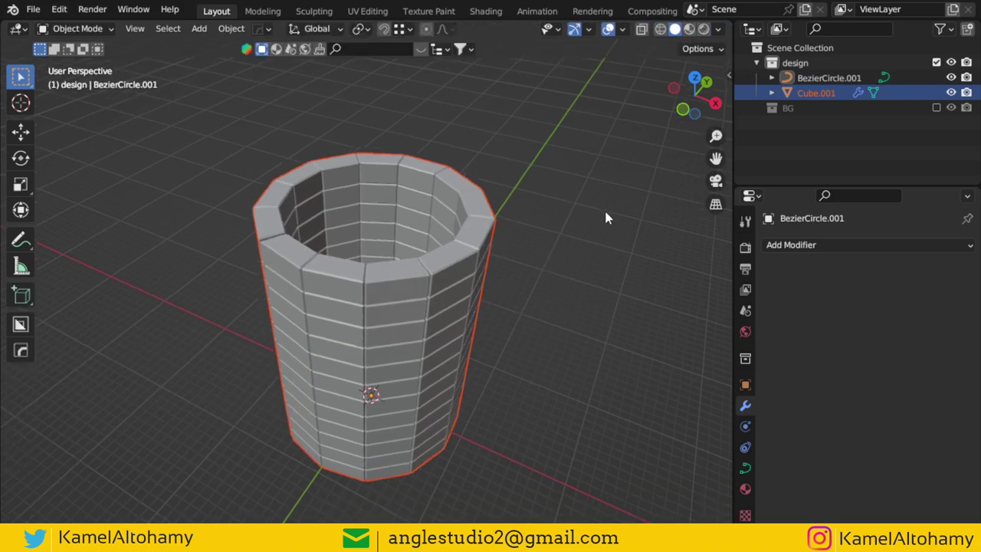
click(797, 94)
key(Tab)
mouse_move(422, 355)
middle_down()
mouse_move(405, 311)
mouse_move(440, 276)
mouse_move(453, 185)
middle_up()
scroll(423, 299, up, 3)
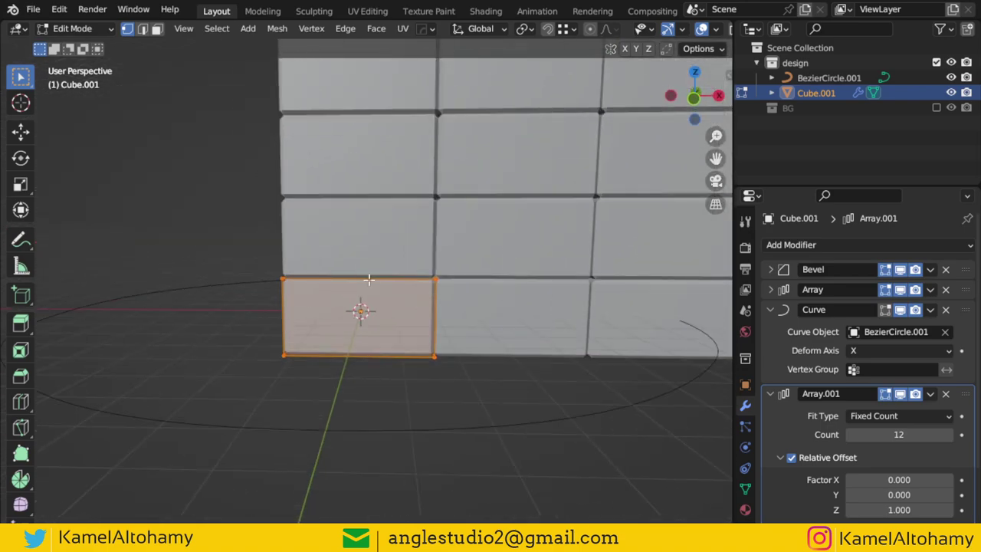
key(ctrl+r)
scroll(369, 280, up, 5)
scroll(369, 280, up, 5)
click(369, 280)
key(Tab)
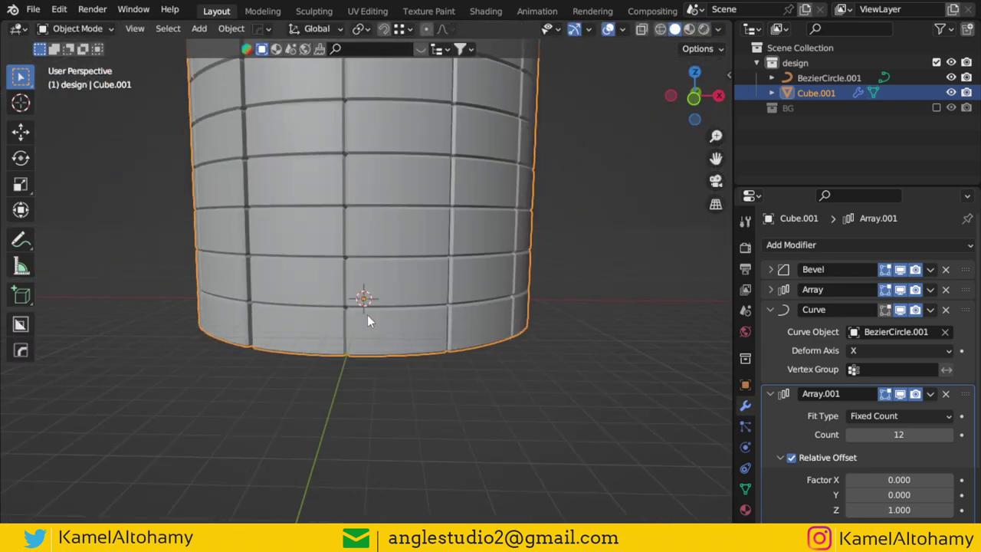
Shade the tower auto smooth and enable normals Auto Smooth at 30°.
middle_drag(367, 314, 352, 342)
right_click(329, 276)
click(330, 276)
middle_drag(333, 262, 331, 377)
click(745, 489)
scroll(815, 429, down, 4)
click(811, 449)
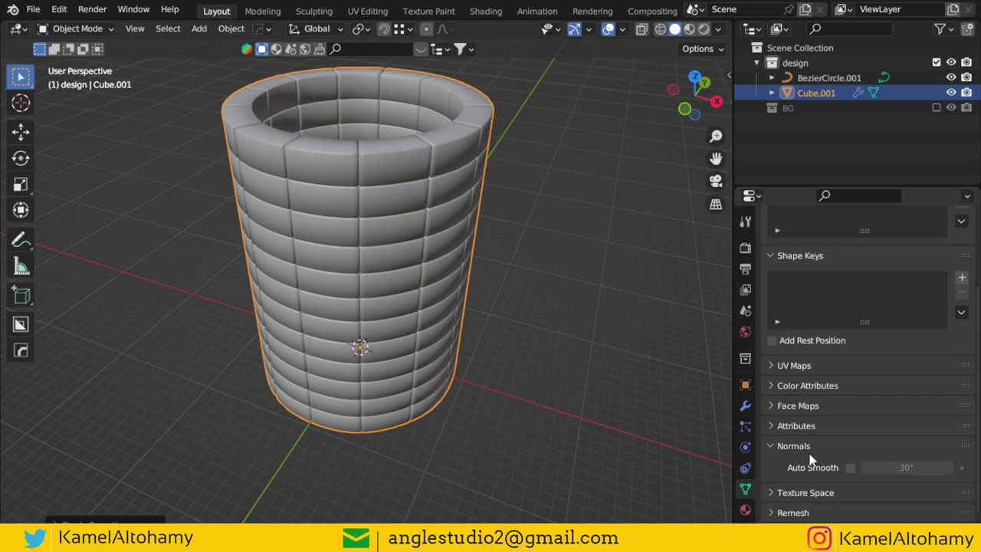
click(850, 468)
mouse_move(609, 395)
middle_down()
mouse_move(447, 389)
mouse_move(391, 275)
mouse_move(378, 335)
middle_up()
scroll(375, 280, up, 2)
scroll(383, 299, up, 2)
scroll(397, 301, down, 2)
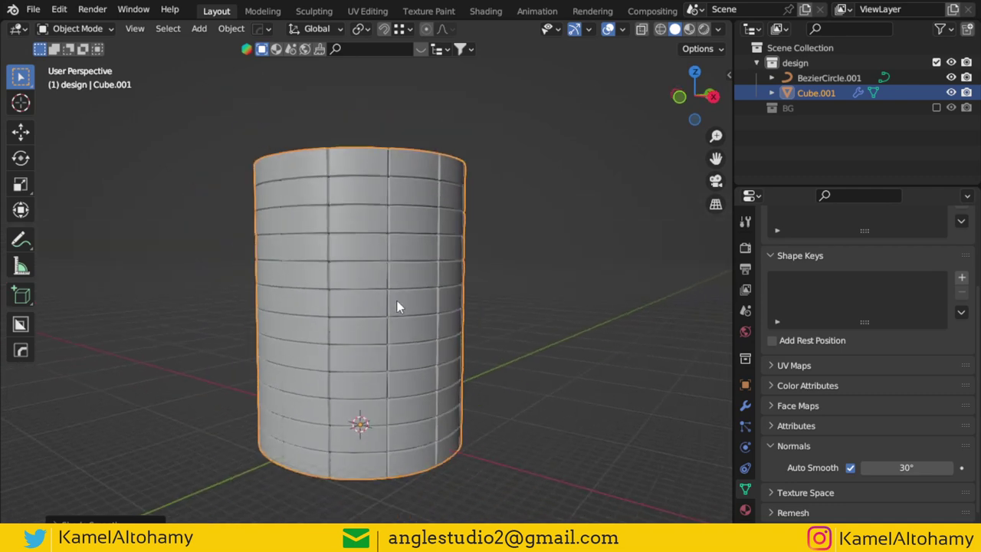
scroll(397, 293, up, 2)
scroll(397, 300, up, 1)
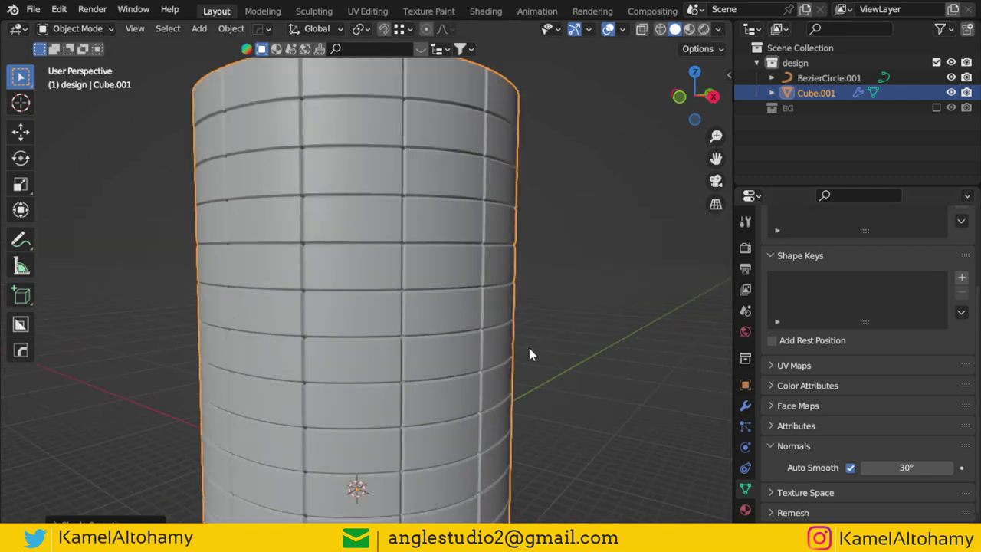
Move the Curve modifier to the end of the tower's modifier stack.
click(744, 406)
click(771, 312)
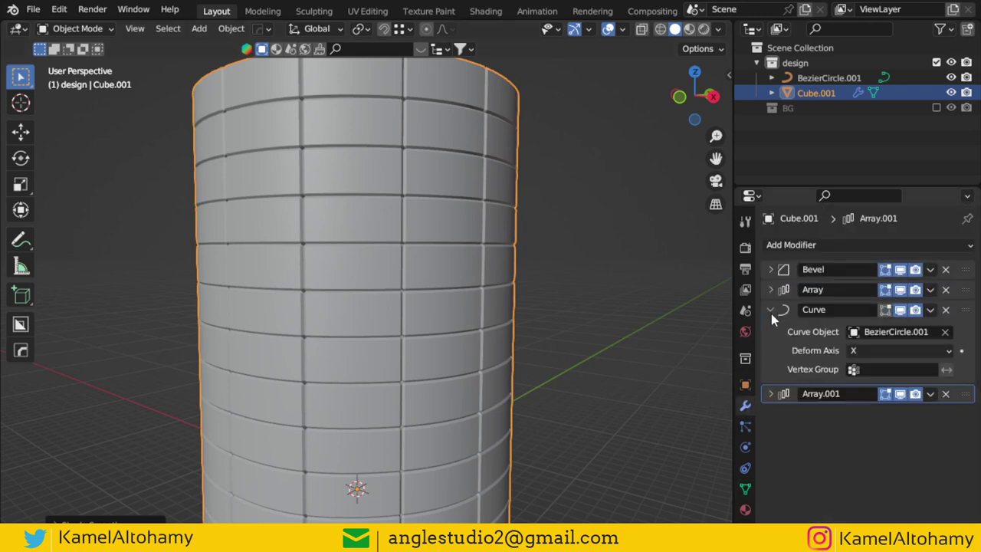
click(771, 309)
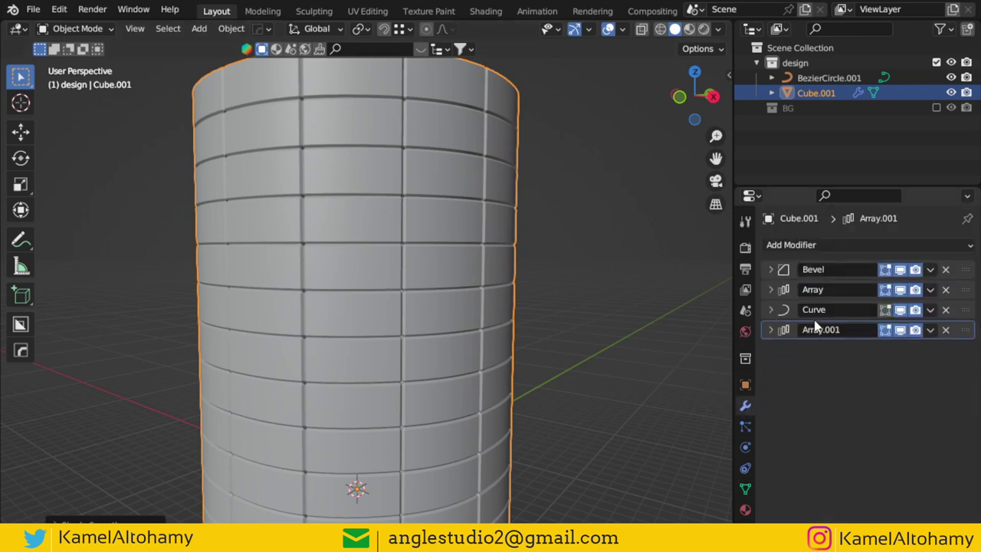
click(929, 310)
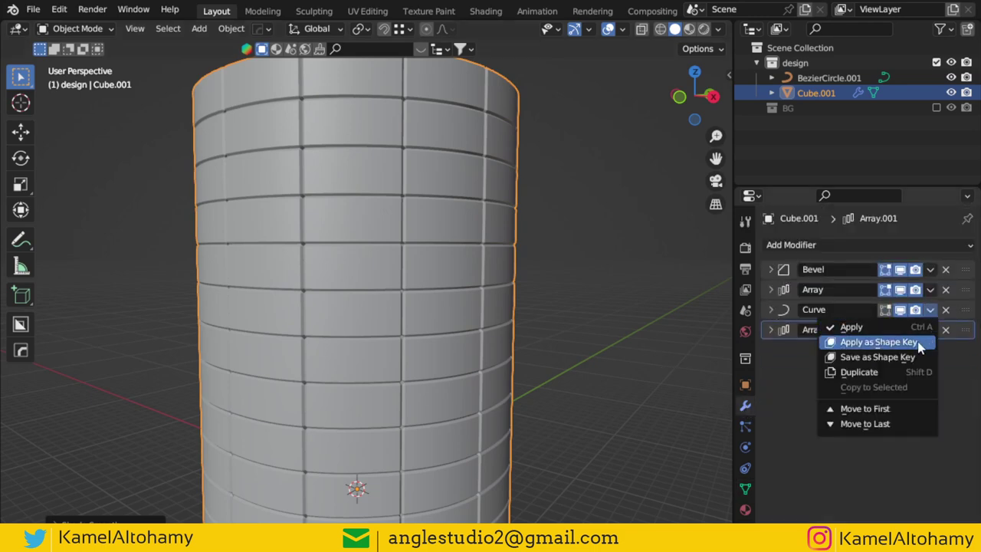
click(892, 424)
Enable constant offset on Array.001 with Distance X 1.4 m to stagger the rows.
click(772, 311)
scroll(803, 426, down, 1)
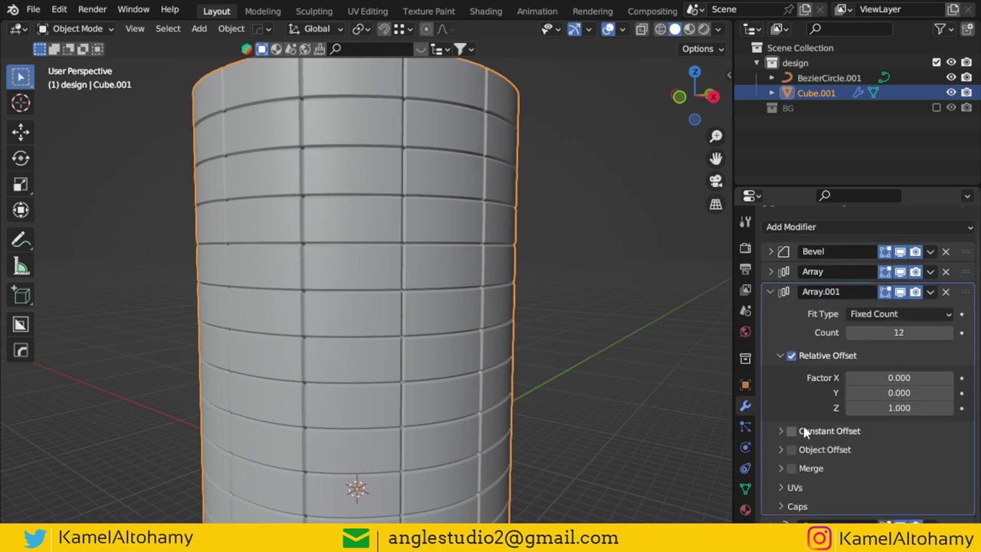
click(781, 431)
click(791, 431)
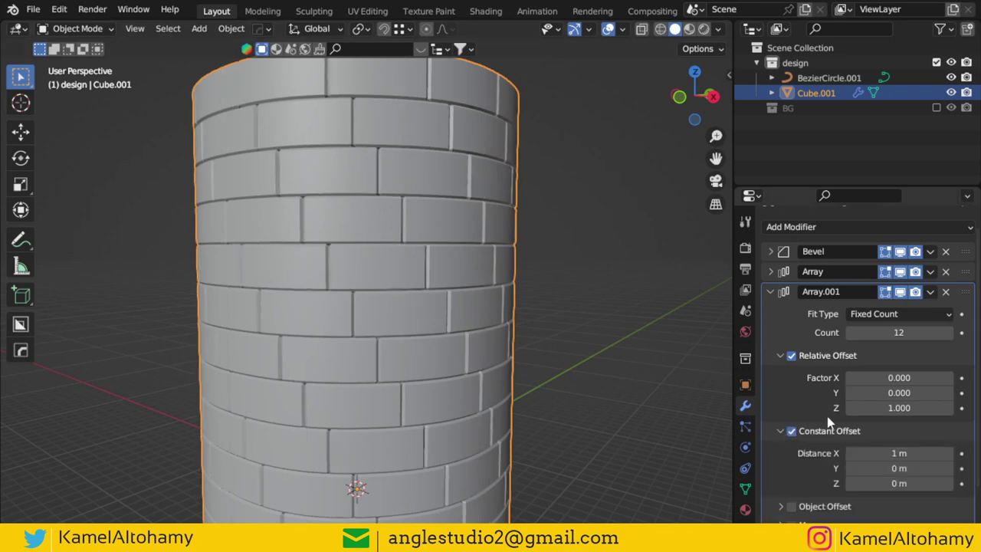
drag(904, 454, 920, 454)
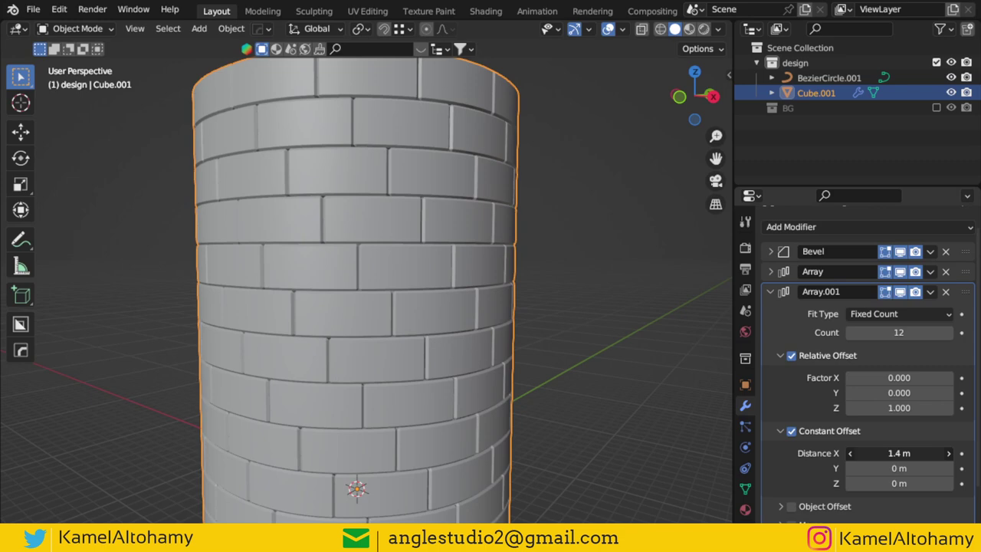
scroll(396, 361, down, 5)
scroll(376, 364, up, 4)
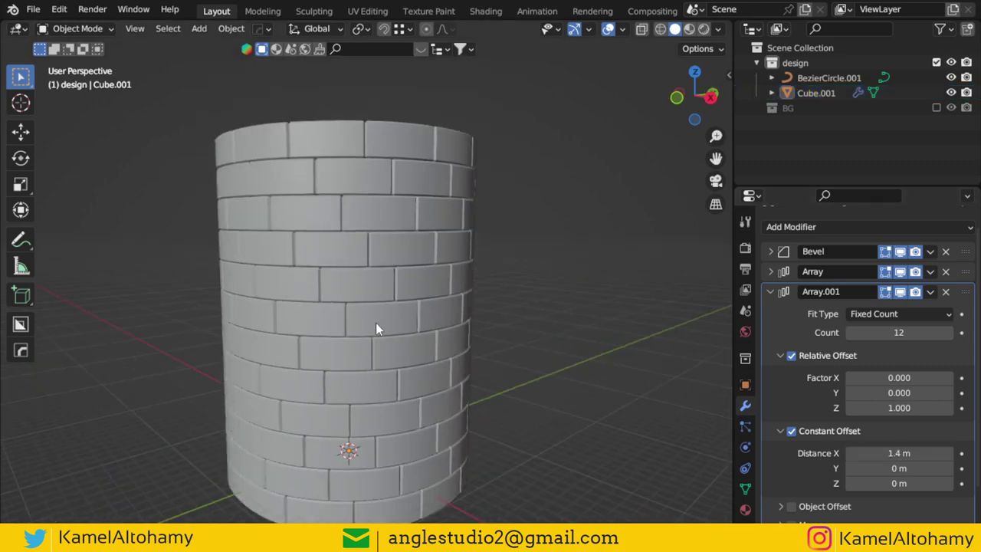
click(828, 77)
mouse_move(406, 316)
middle_down()
mouse_move(351, 246)
mouse_move(72, 298)
middle_up()
Stretch the brick tower very slightly along X to close the ring gaps.
scroll(267, 244, up, 3)
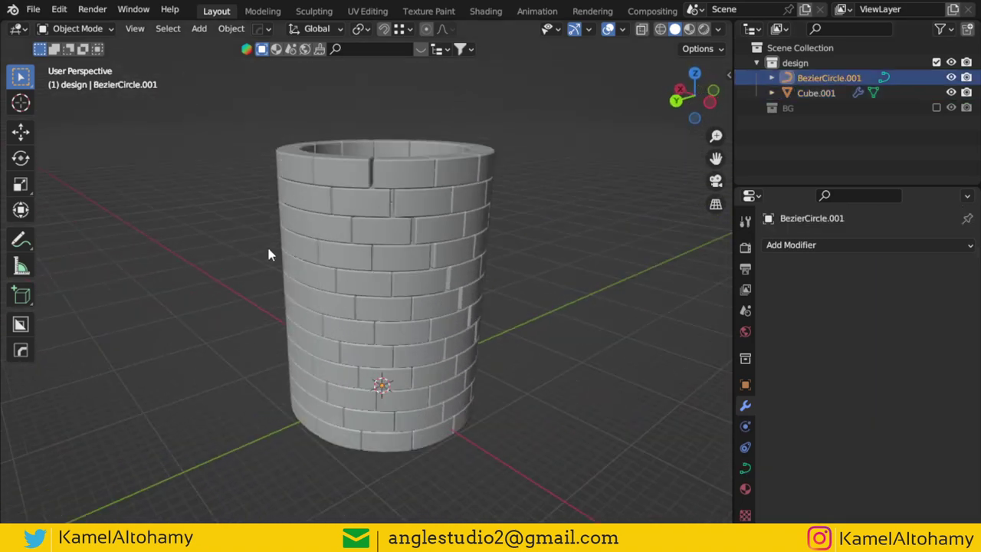
mouse_move(266, 244)
middle_down()
mouse_move(441, 357)
mouse_move(351, 346)
middle_up()
scroll(383, 303, up, 3)
click(383, 303)
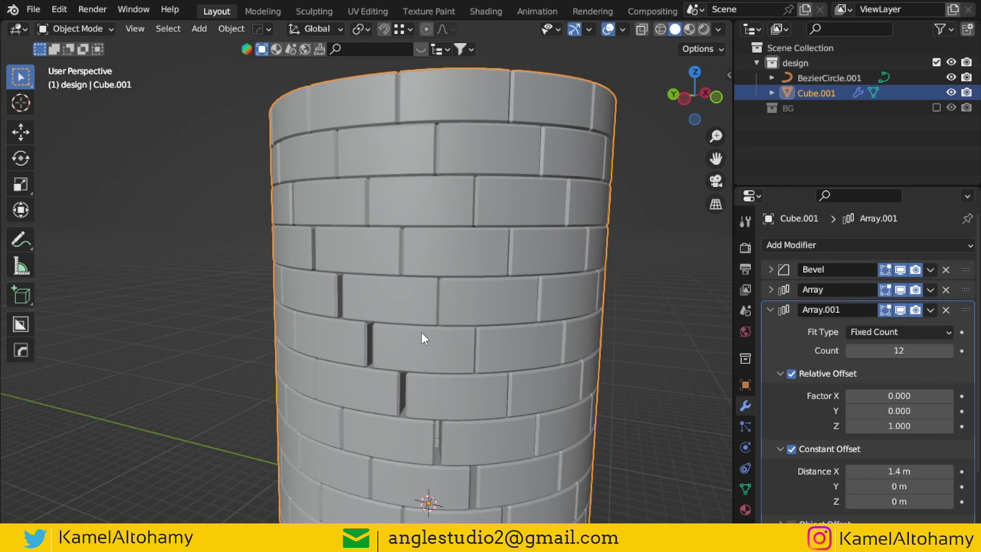
scroll(421, 332, up, 3)
key(s)
key(x)
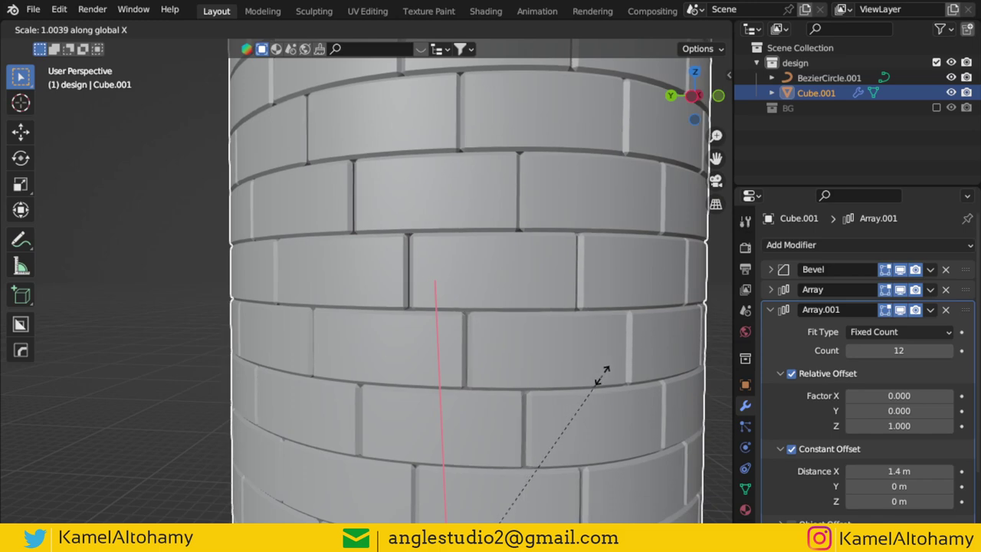
click(606, 372)
Select BezierCircle.001 along with the tower.
click(828, 77)
scroll(564, 288, down, 6)
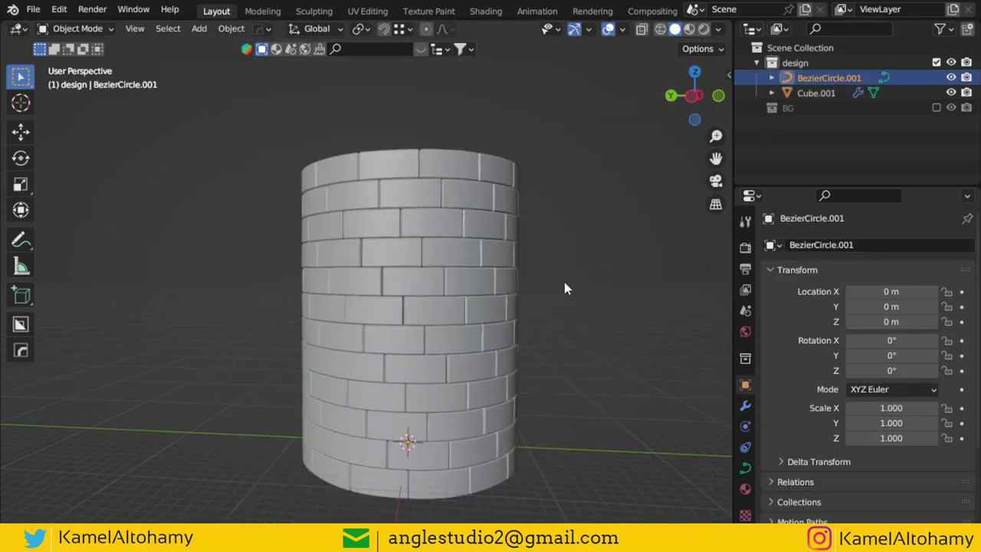
mouse_move(547, 298)
middle_down()
mouse_move(496, 396)
mouse_move(472, 280)
middle_up()
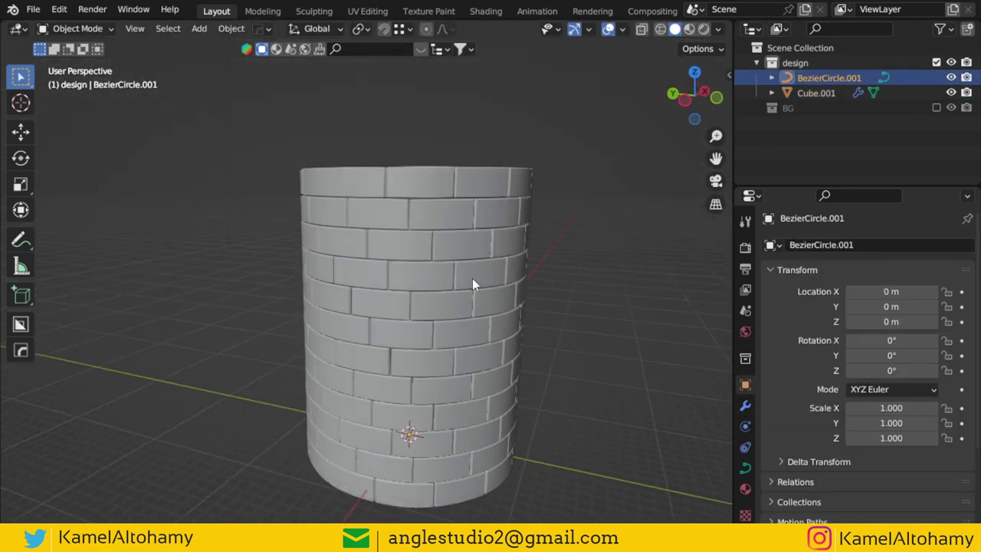
scroll(475, 282, down, 2)
Duplicate the brick tower and its curve, placing the copy beside the original along Y.
shift+click(814, 93)
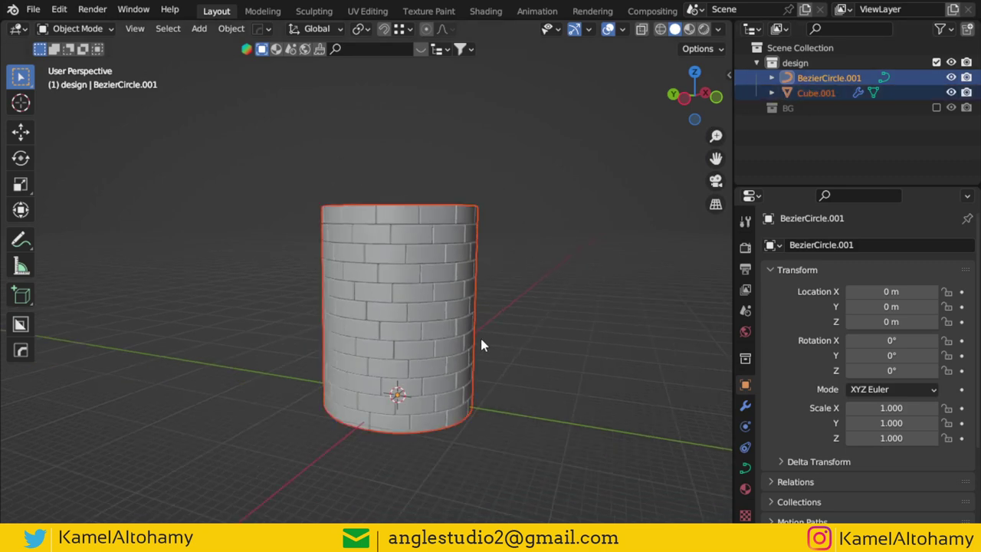
middle_drag(481, 338, 455, 343)
key(shift+d)
key(y)
click(604, 372)
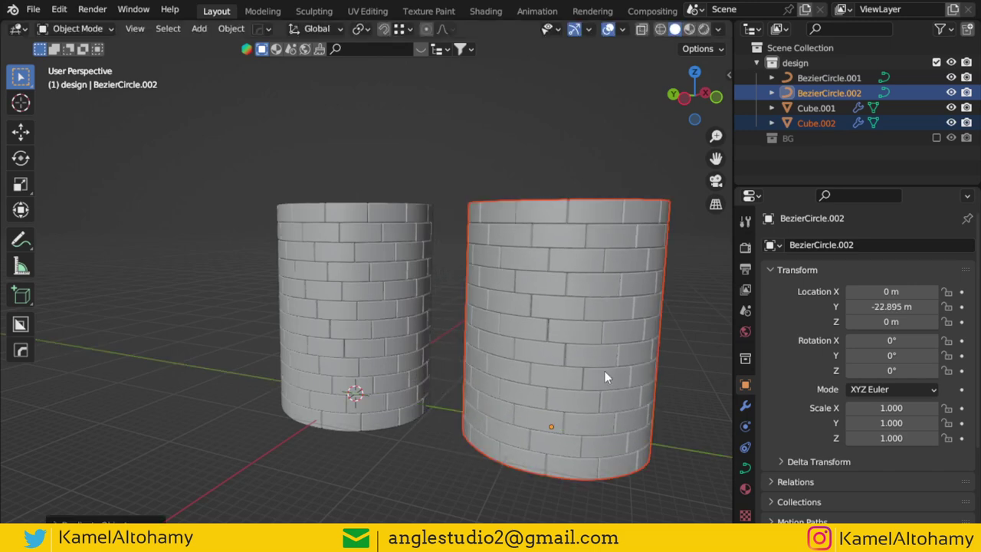
Tilt the copy's curve points to taper the second tower into a cone.
click(816, 93)
key(Tab)
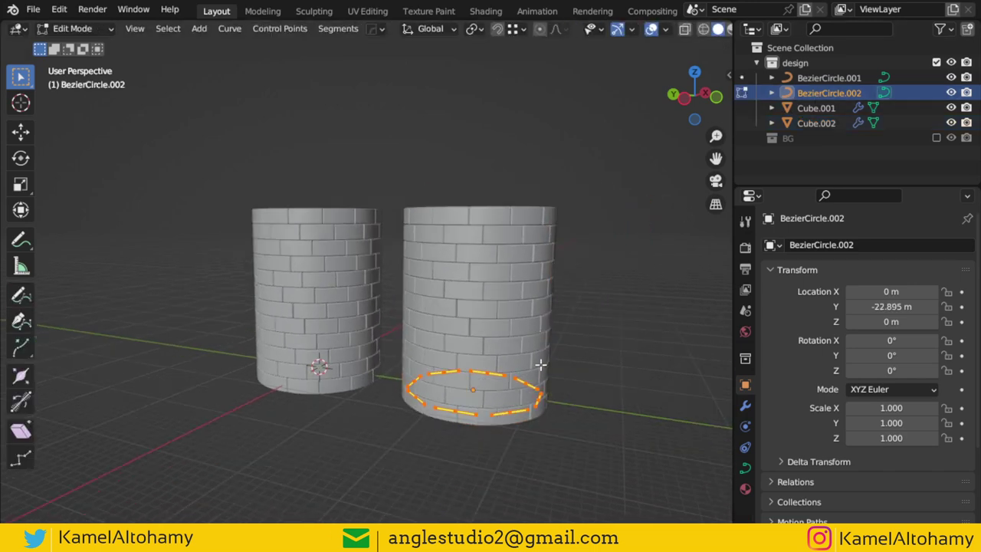
key(ctrl+t)
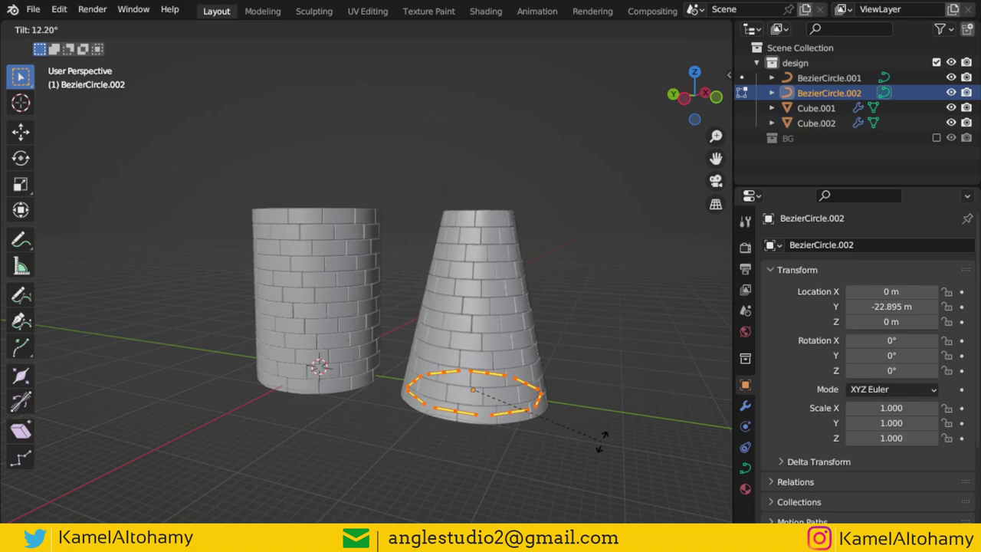
click(602, 440)
key(Tab)
View both towers from a low side angle and collapse the design collection.
scroll(434, 352, down, 3)
mouse_move(433, 352)
middle_down()
mouse_move(524, 337)
mouse_move(448, 356)
mouse_move(460, 357)
middle_up()
scroll(448, 356, up, 3)
scroll(482, 291, up, 3)
mouse_move(482, 292)
middle_down()
mouse_move(284, 346)
mouse_move(310, 299)
mouse_move(210, 365)
mouse_move(307, 361)
mouse_move(317, 268)
mouse_move(427, 319)
mouse_move(522, 325)
middle_up()
click(757, 63)
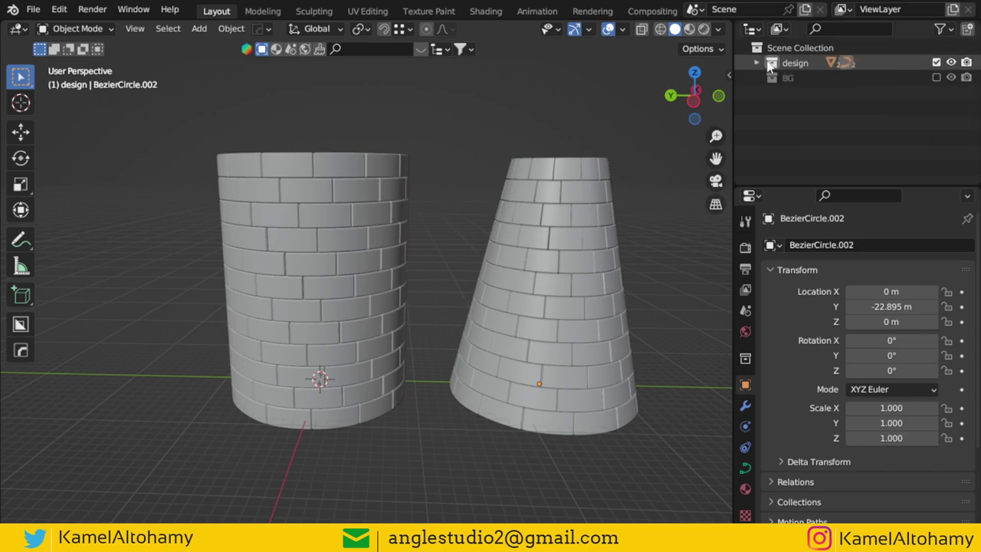
Hide both towers by excluding the design collection, then add a cube in front view.
click(936, 63)
key(KP_1)
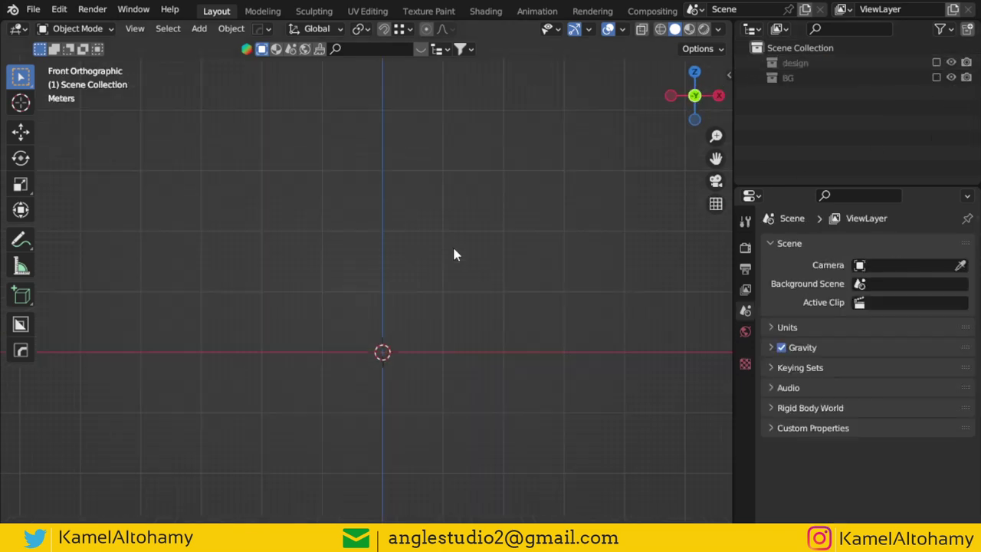
key(shift+a)
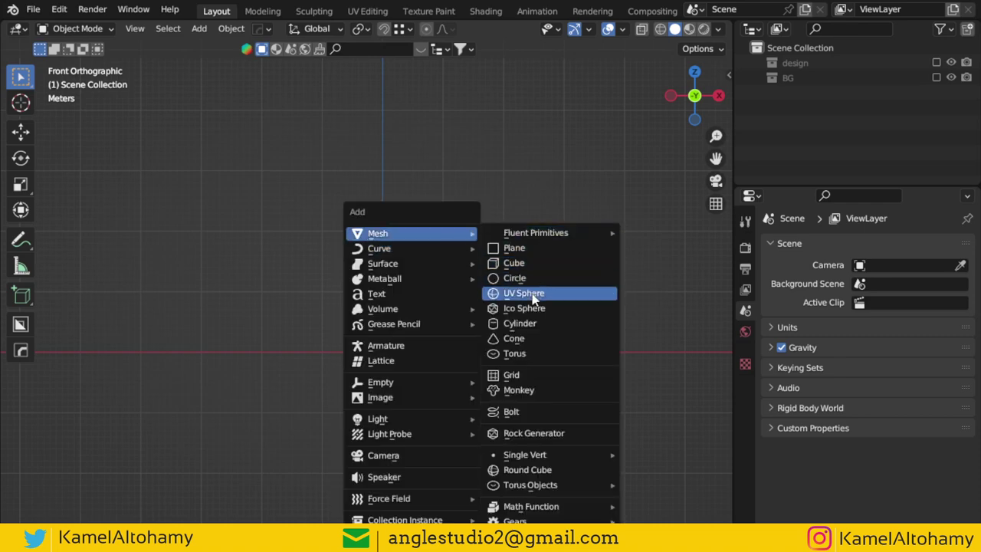
click(550, 261)
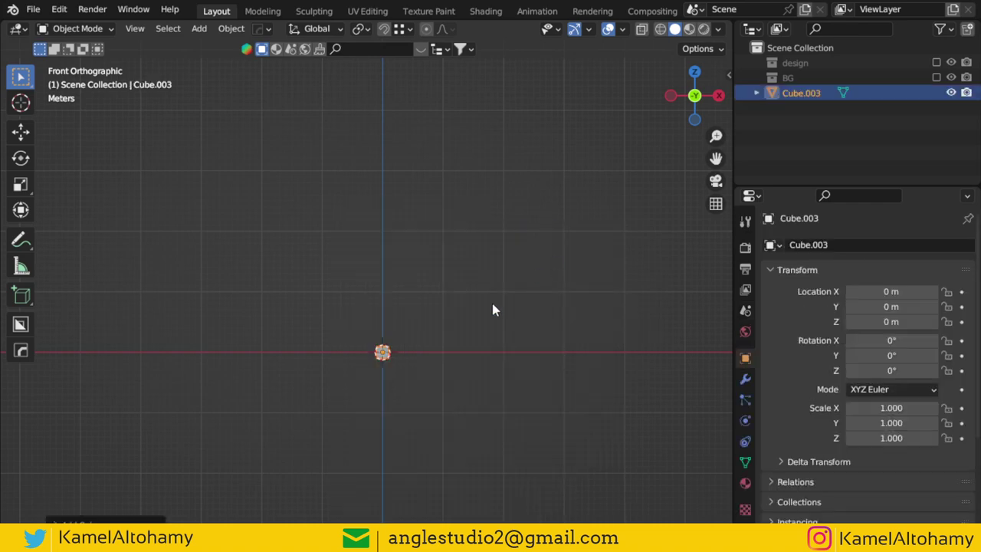
Rotate the new cube's mesh in edit mode.
key(Tab)
key(r)
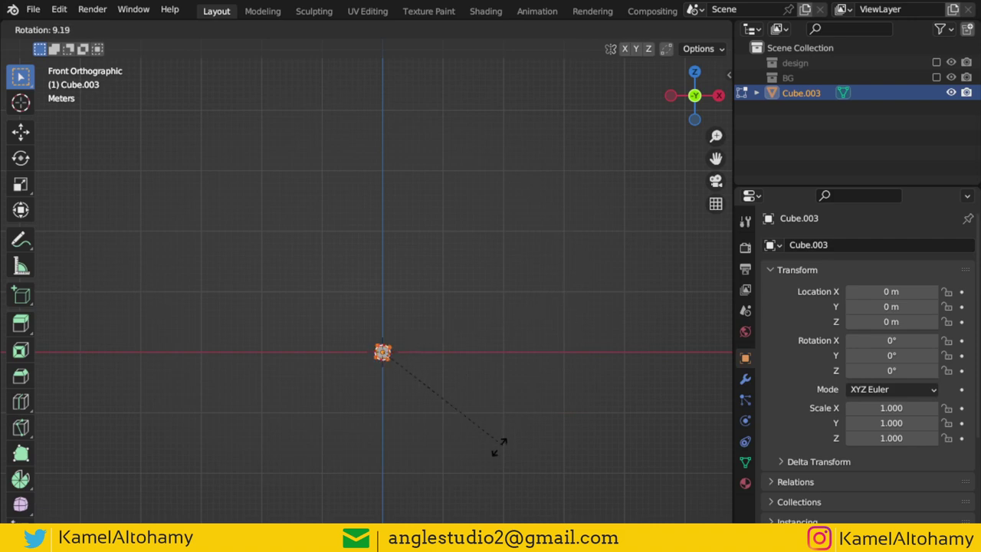
click(452, 444)
key(r)
key(Escape)
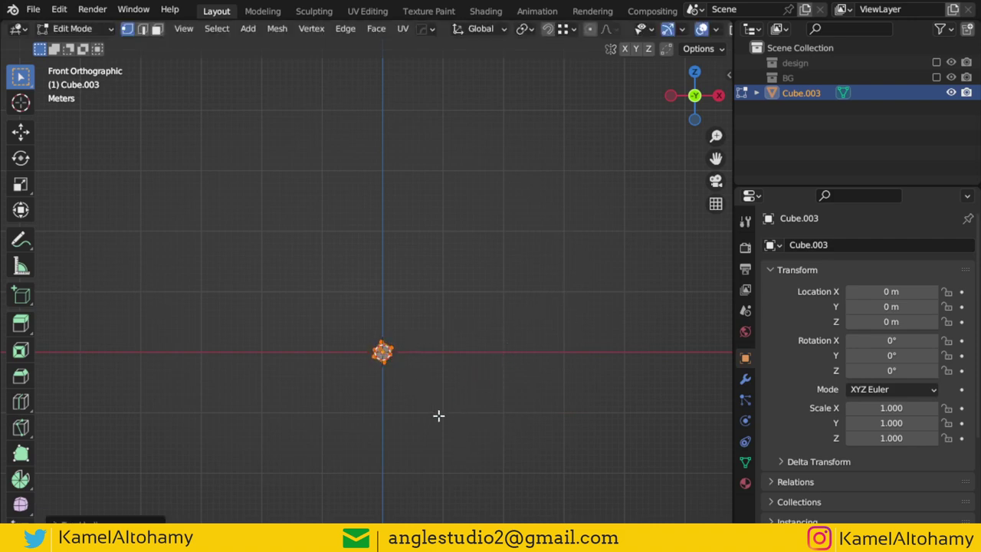
key(g)
key(z)
key(Escape)
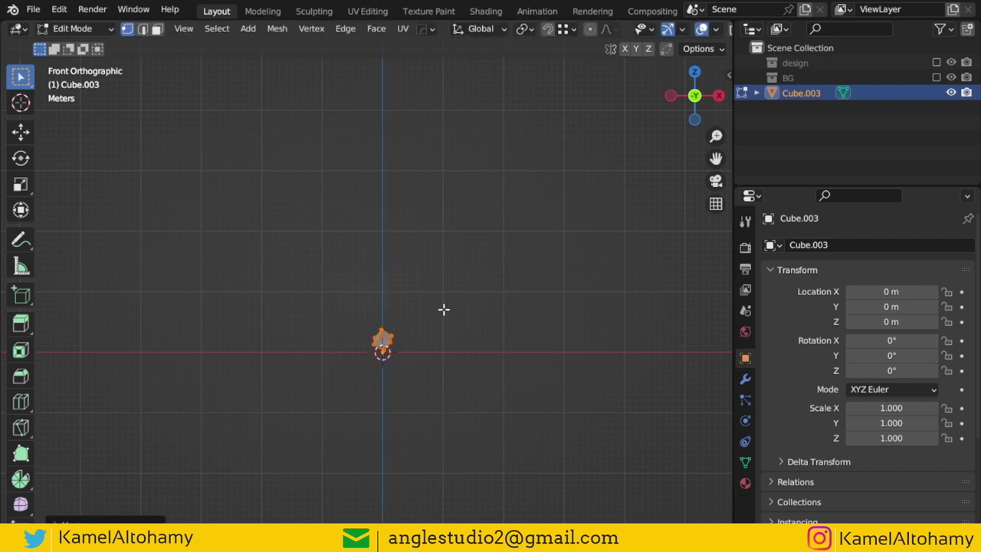
Raise the cube's mesh about 8 m straight up Z and frame it with the origin.
key(g)
key(z)
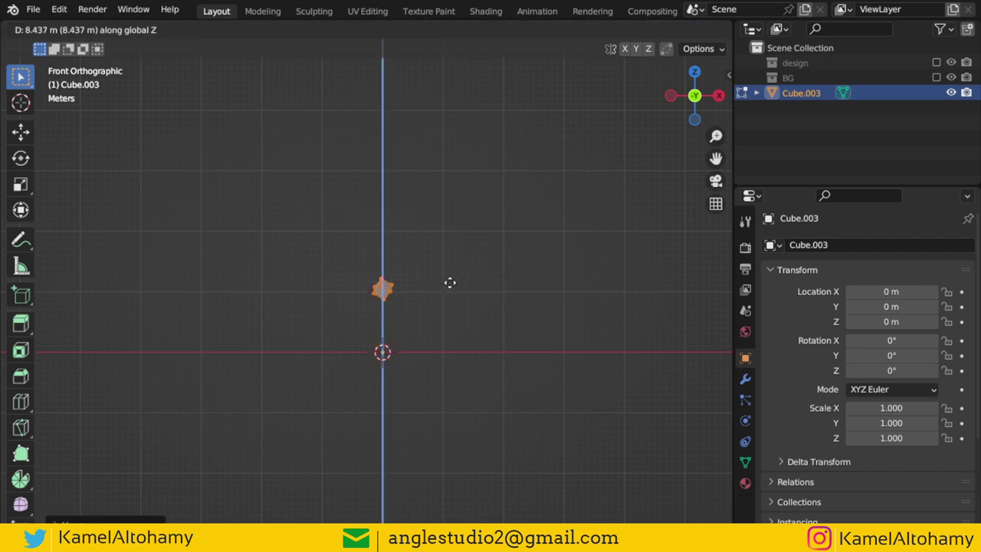
click(457, 237)
key(Tab)
scroll(426, 282, up, 3)
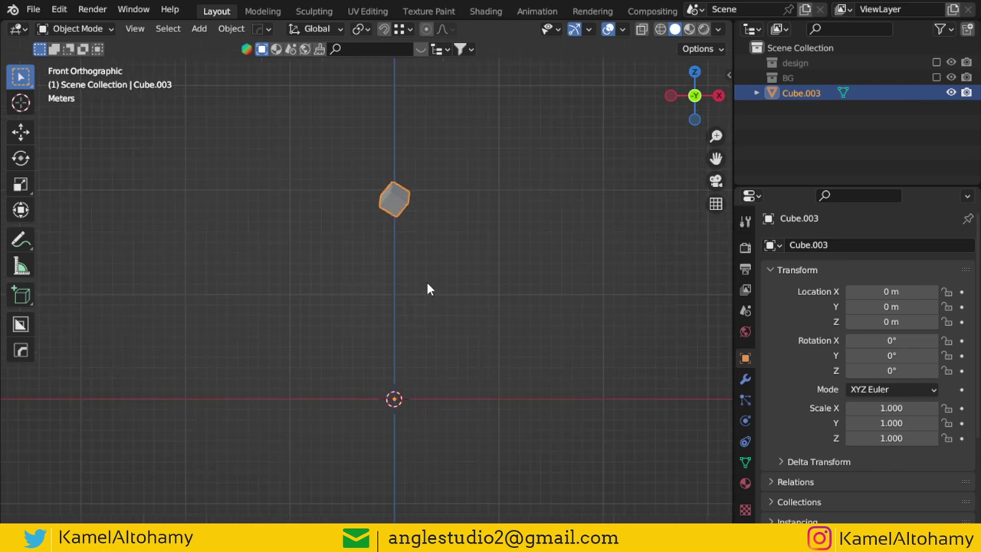
scroll(394, 289, down, 2)
scroll(344, 264, up, 2)
shift+middle_drag(346, 274, 385, 329)
scroll(383, 377, down, 2)
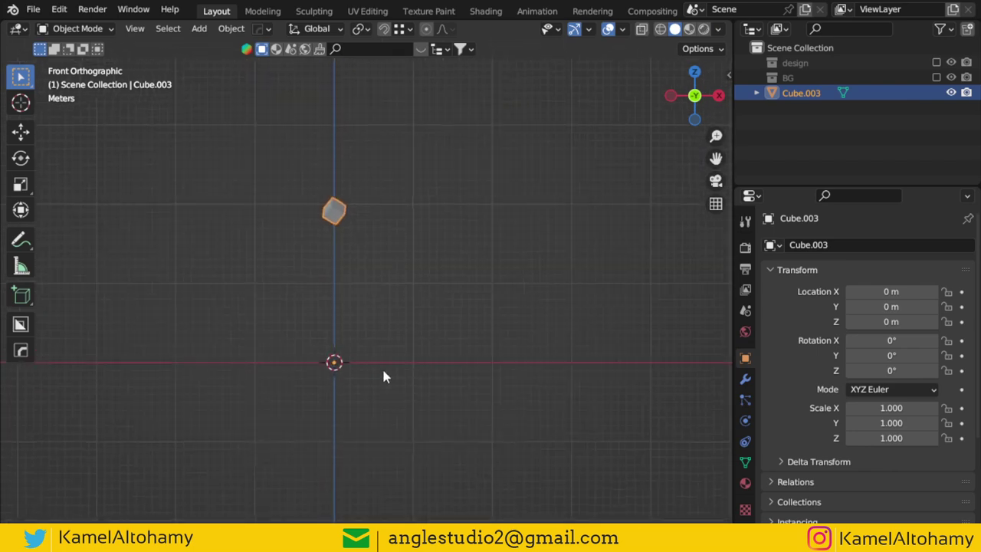
shift+middle_drag(383, 377, 400, 319)
key(Tab)
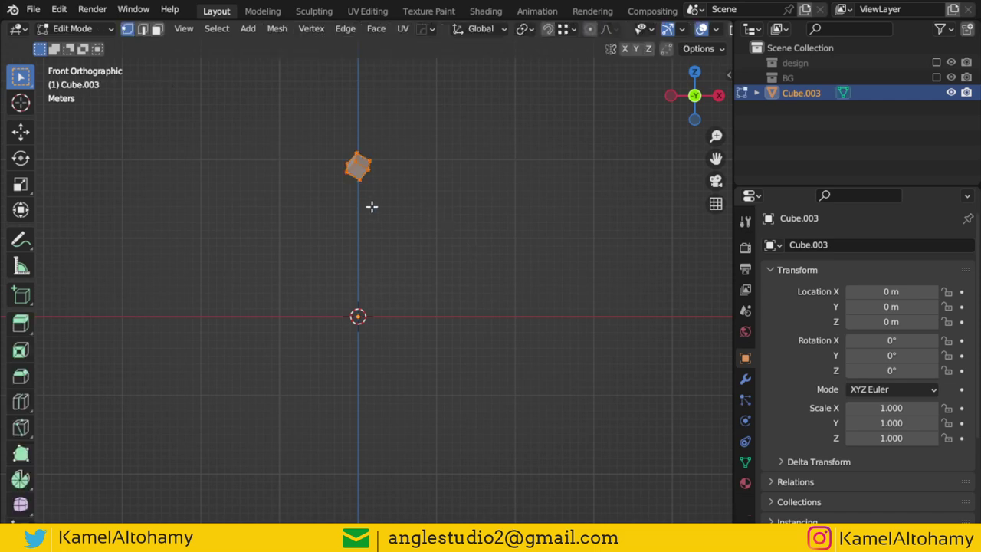
key(alt+e)
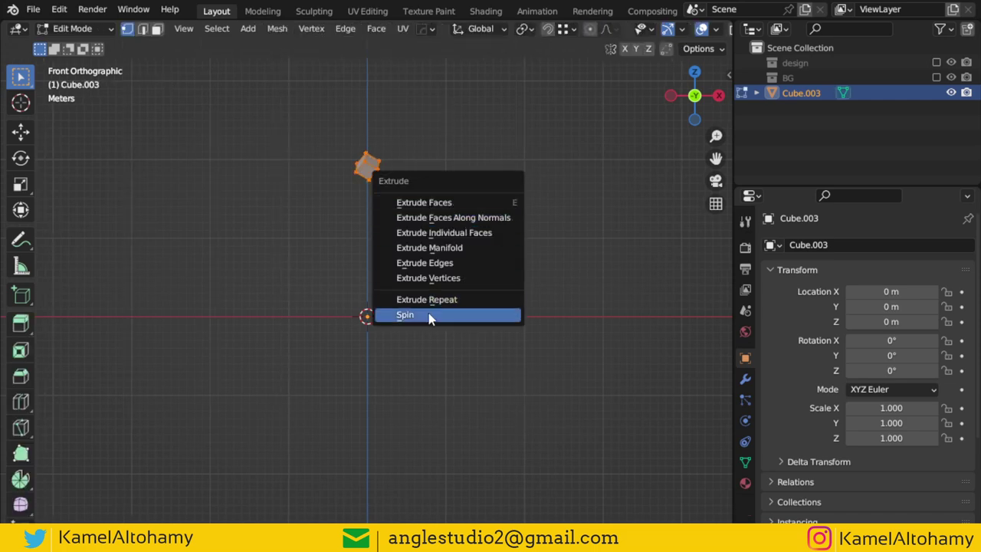
Spin the cube 360° around the origin, tuning the step count into a closed ring of cubes.
click(429, 316)
click(84, 520)
text(1)
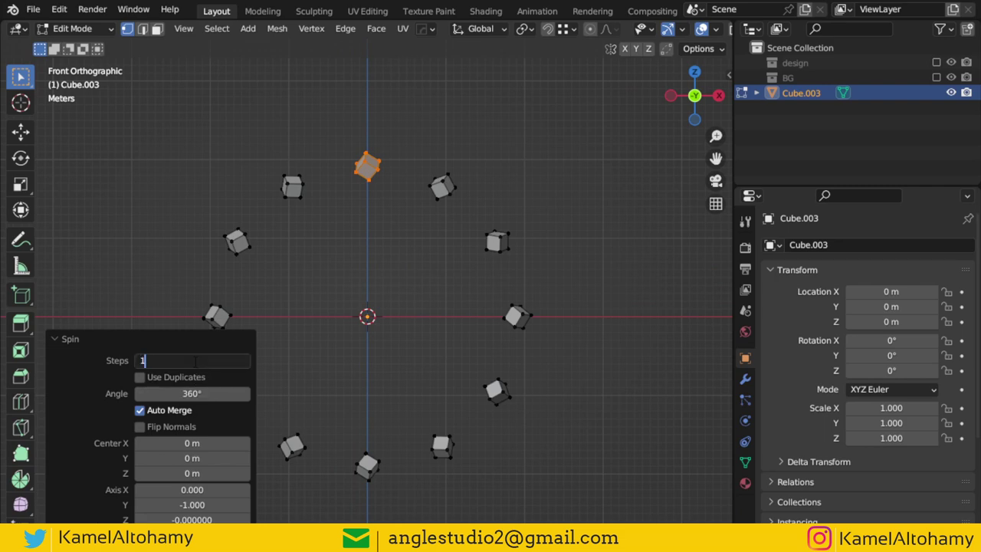
text(5)
key(Return)
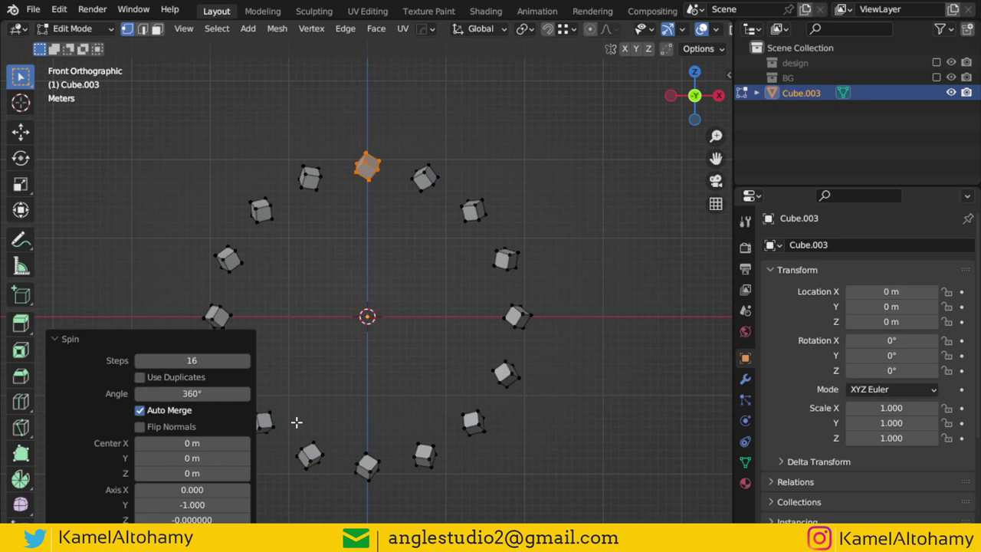
click(182, 393)
text(180)
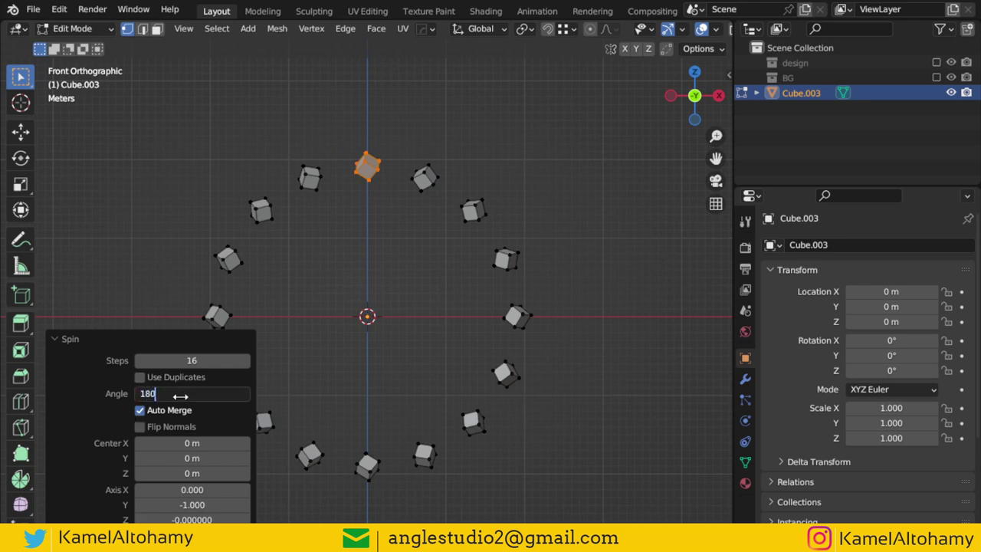
key(Return)
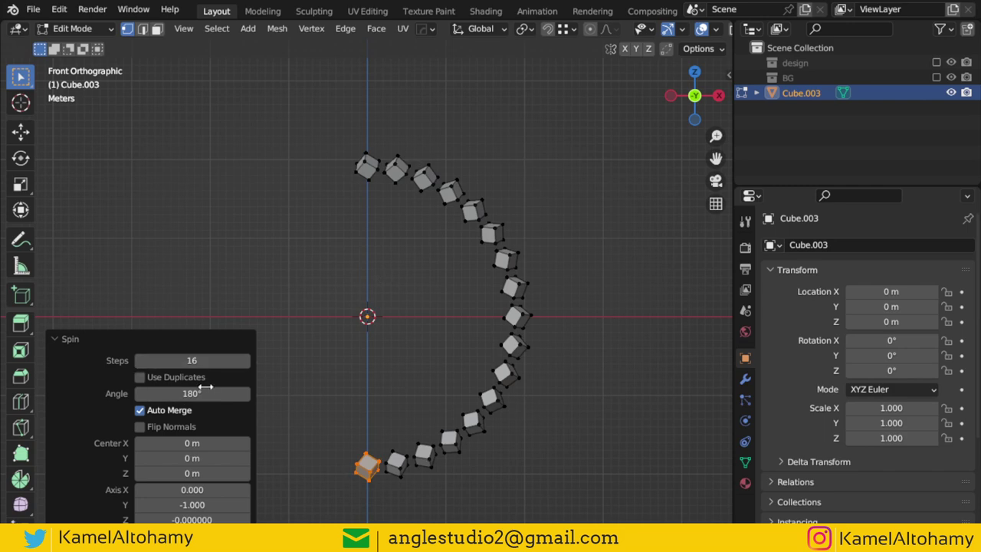
click(204, 394)
text(360)
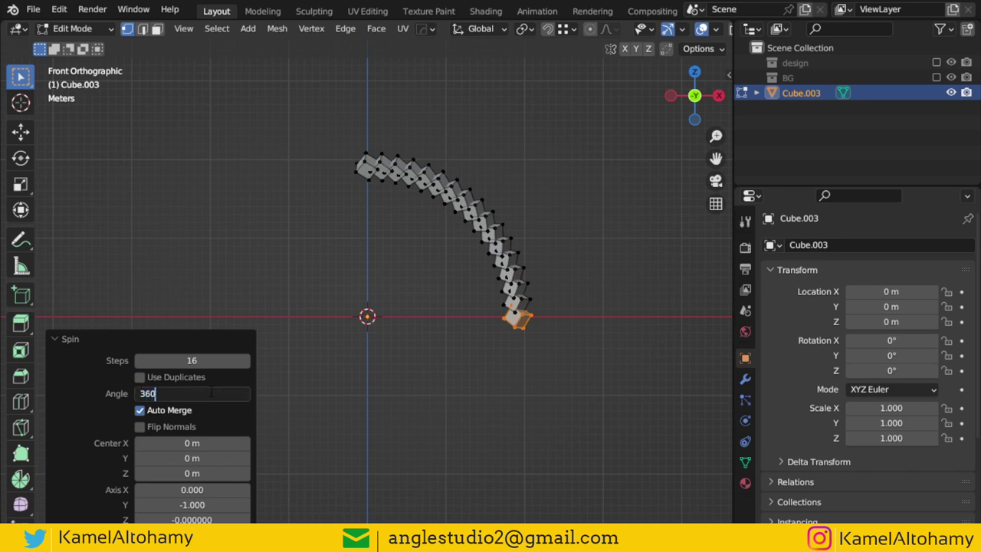
key(Return)
drag(238, 364, 247, 361)
Inspect the cube ring from orbited and front views, ending in edit mode zoomed on it.
key(Tab)
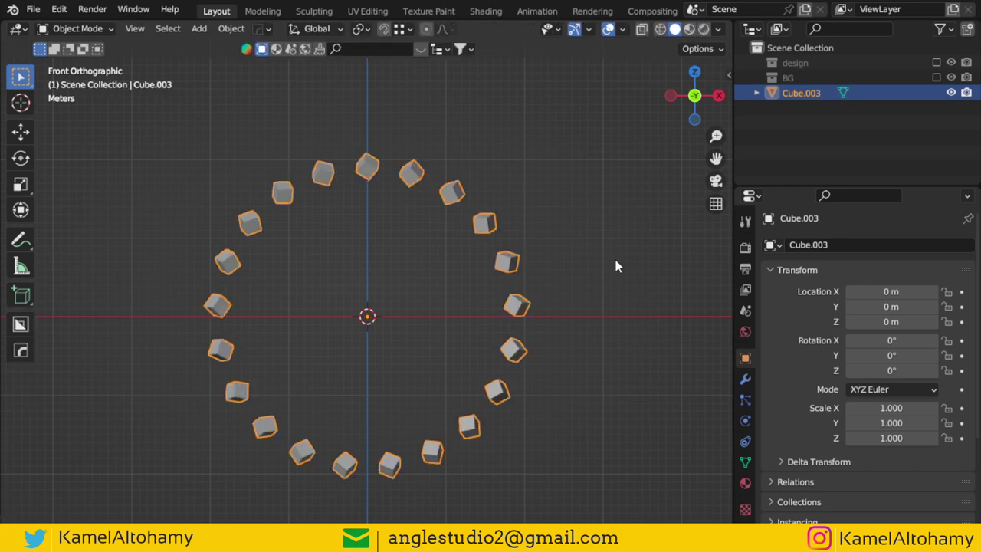
key(Tab)
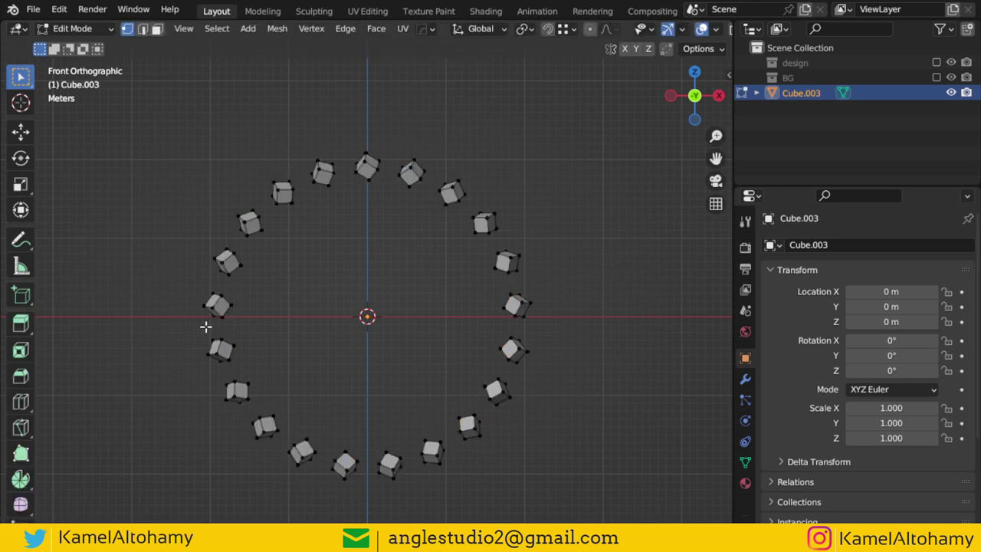
key(Tab)
key(Tab)
shift+scroll(378, 307, down, 2)
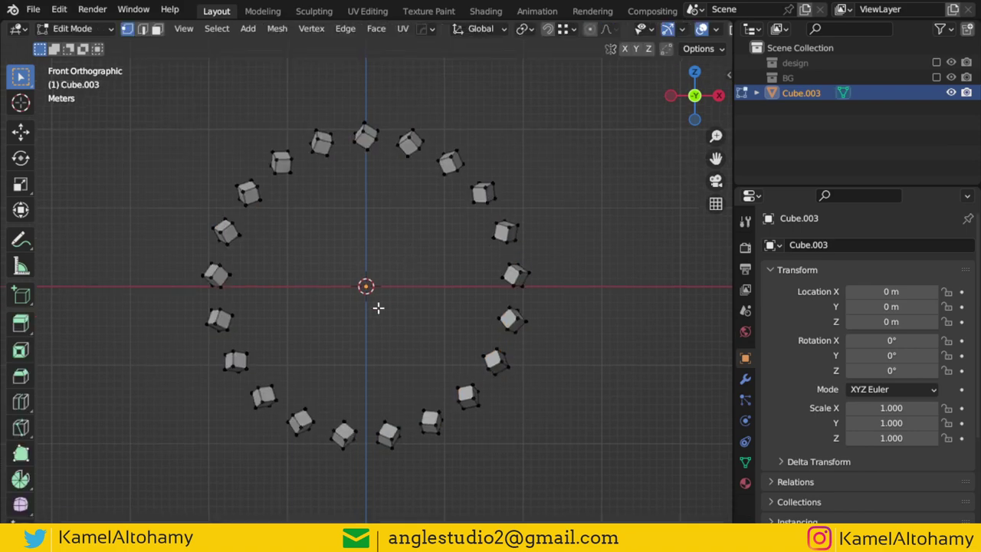
mouse_move(378, 307)
middle_down()
mouse_move(423, 252)
mouse_move(383, 291)
mouse_move(414, 276)
mouse_move(435, 288)
middle_up()
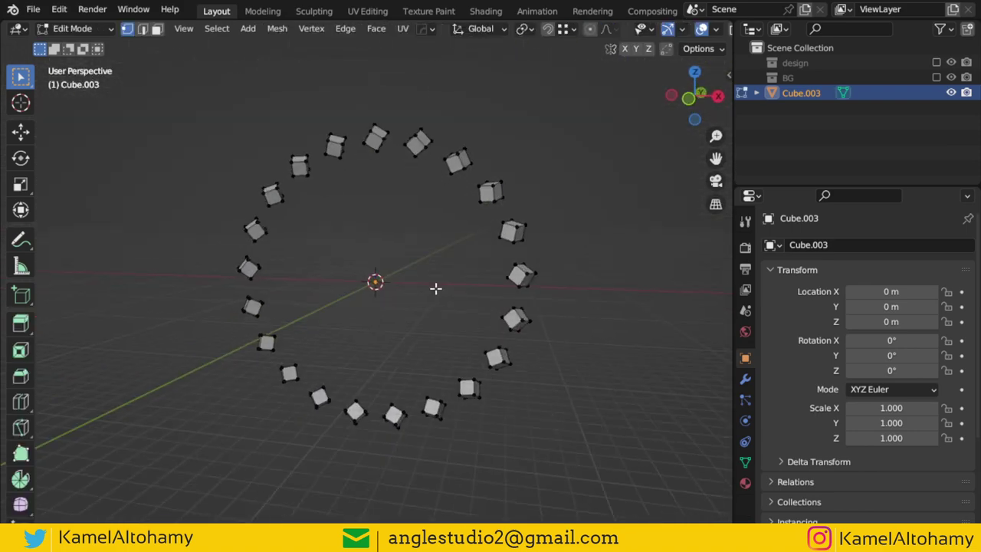
mouse_move(501, 174)
middle_down()
mouse_move(447, 204)
mouse_move(479, 212)
mouse_move(309, 263)
mouse_move(394, 240)
mouse_move(314, 268)
mouse_move(419, 268)
middle_up()
key(KP_1)
key(Tab)
shift+scroll(449, 212, down, 1)
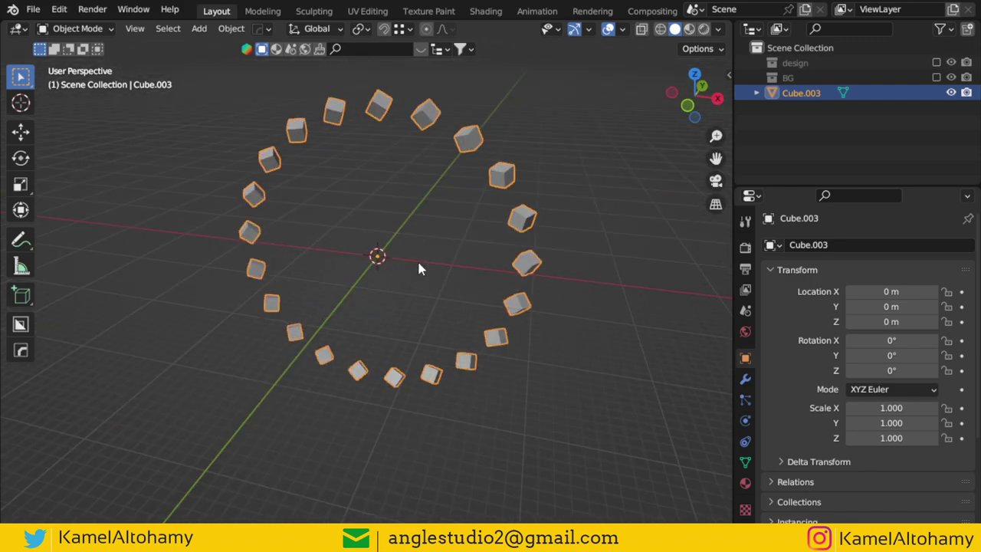
key(KP_1)
key(Tab)
scroll(416, 275, down, 1)
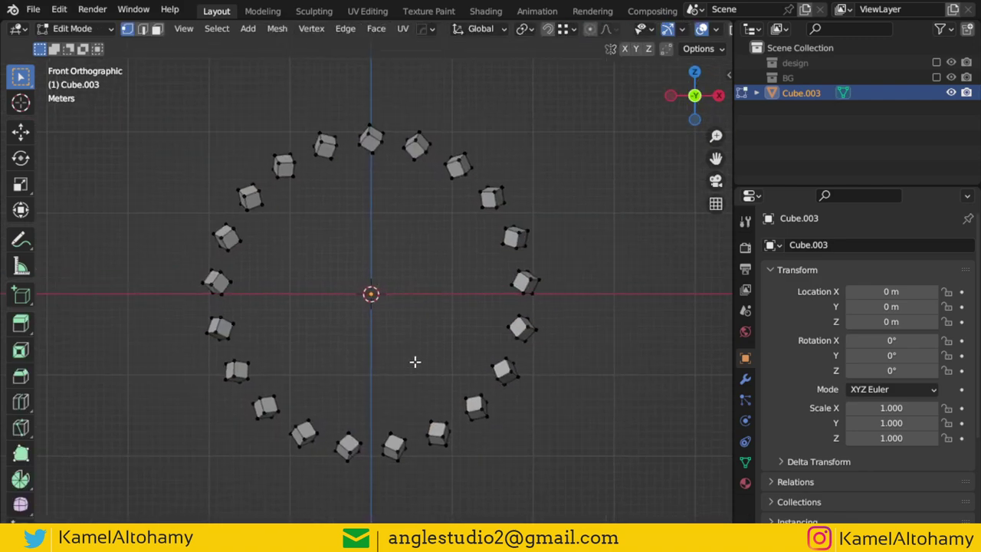
mouse_move(405, 394)
ctrl+middle_down()
mouse_move(440, 305)
mouse_move(440, 256)
mouse_move(443, 291)
mouse_move(449, 265)
mouse_move(476, 336)
ctrl+middle_up()
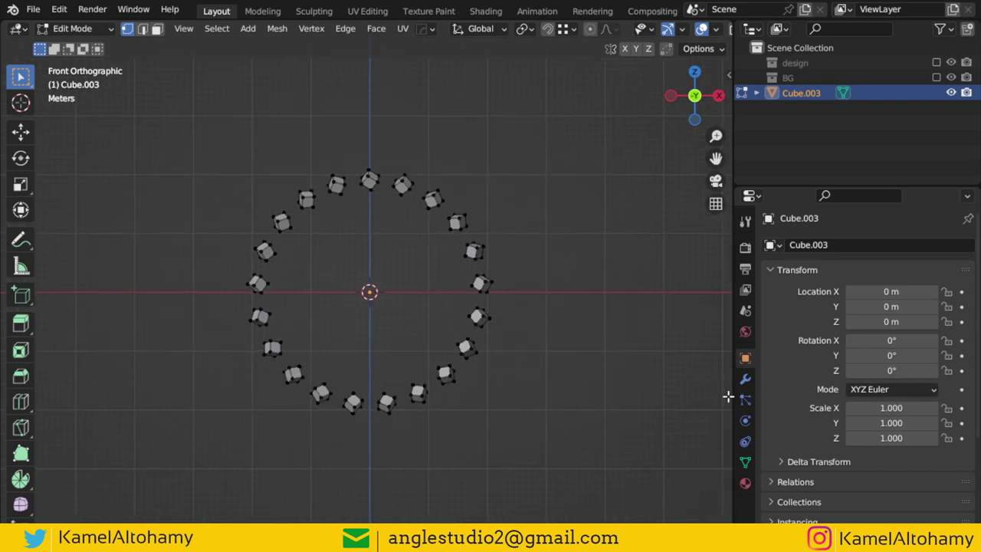